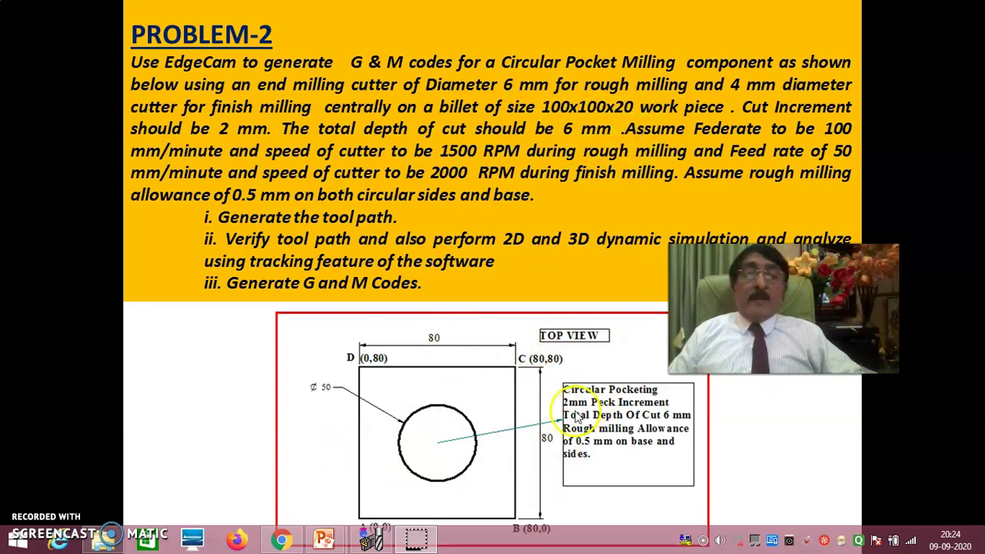
# Review the circular pocket problem and drawing slides, then end the slide show and switch to EdgeCAM
pyautogui.click(497, 359)
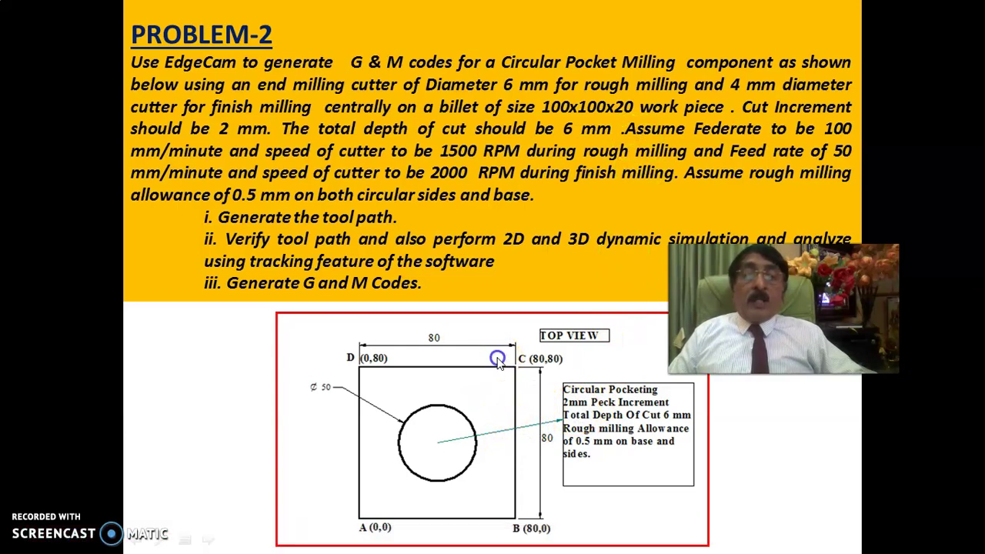
pyautogui.click(488, 309)
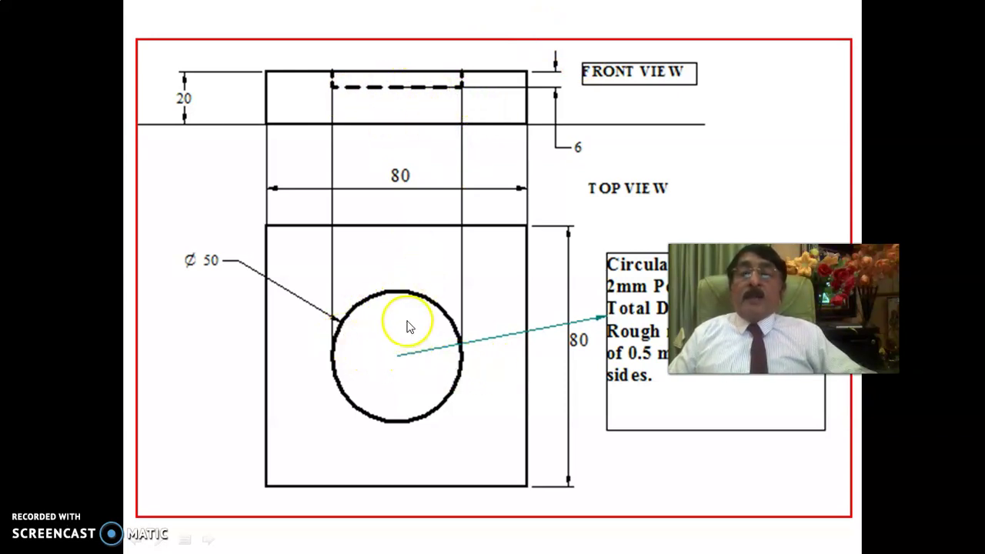
pyautogui.click(488, 193)
pyautogui.rightClick(458, 177)
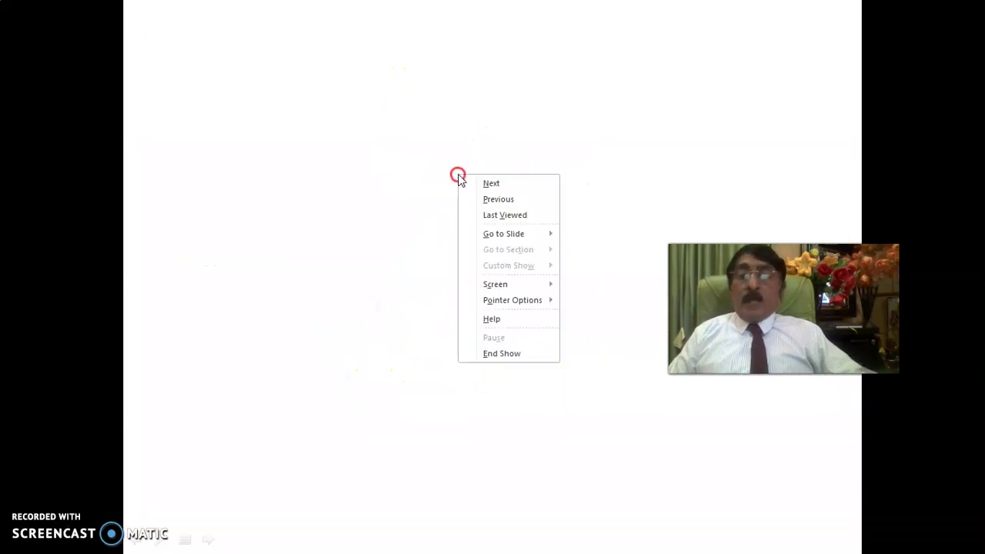
pyautogui.click(496, 354)
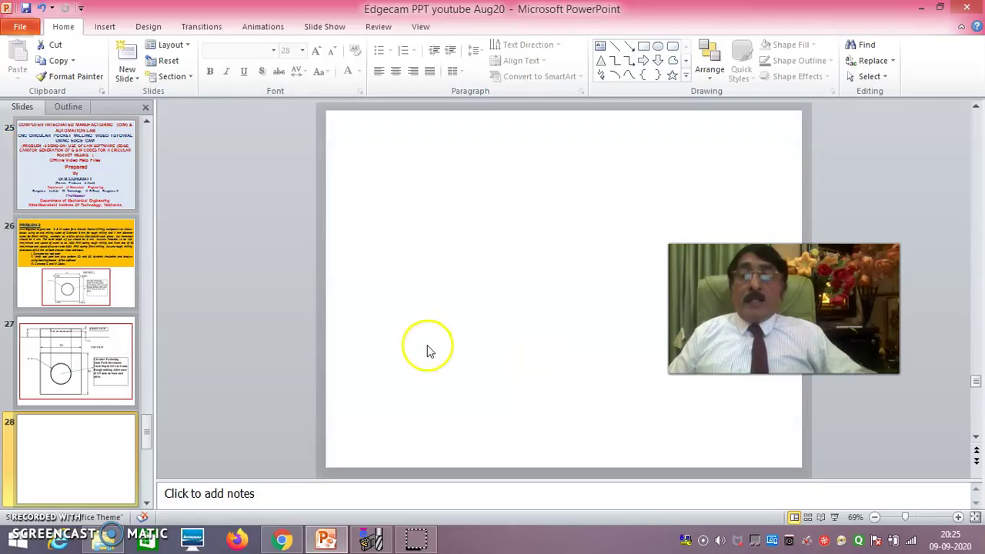
pyautogui.moveTo(371, 541)
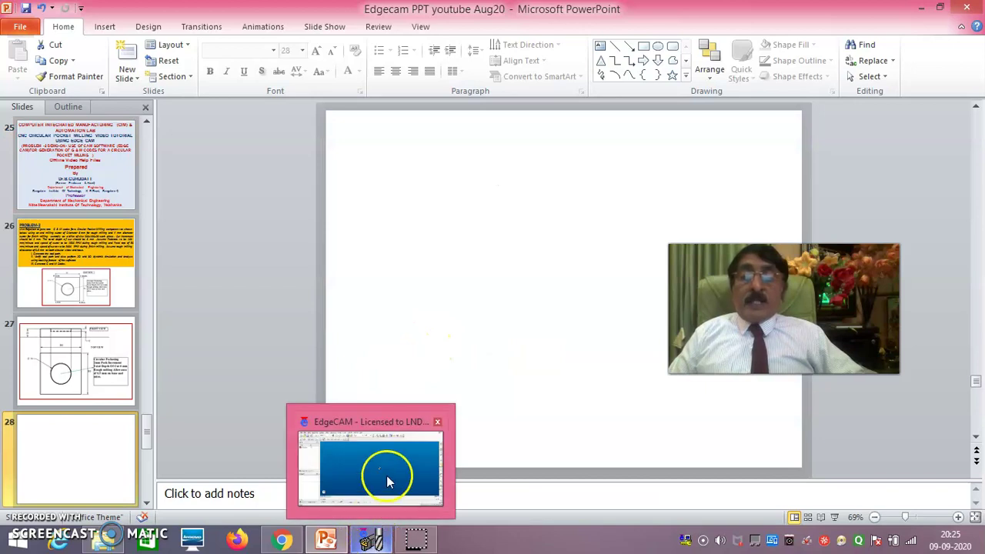
pyautogui.click(387, 471)
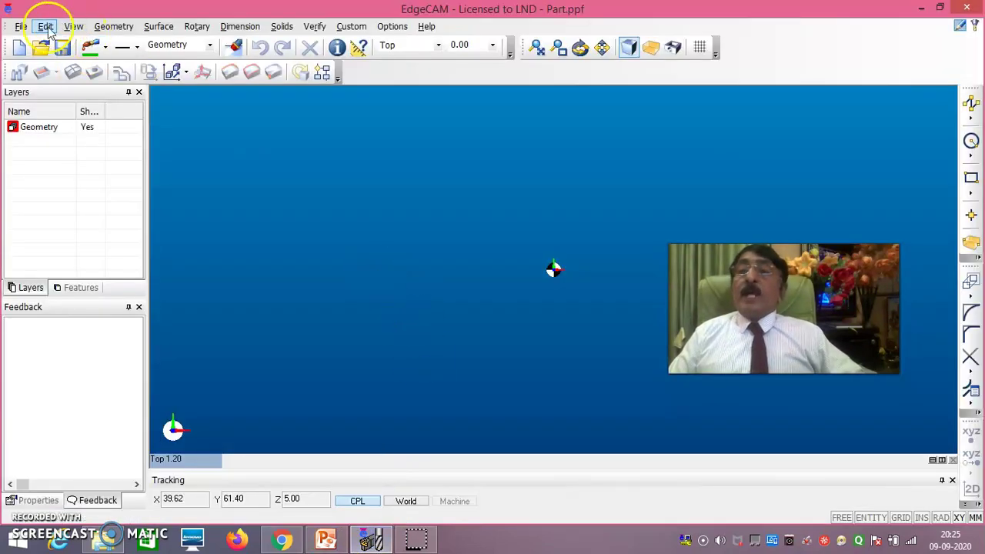
# Start a new part file and check that the XY environment is active
pyautogui.click(21, 26)
pyautogui.click(40, 45)
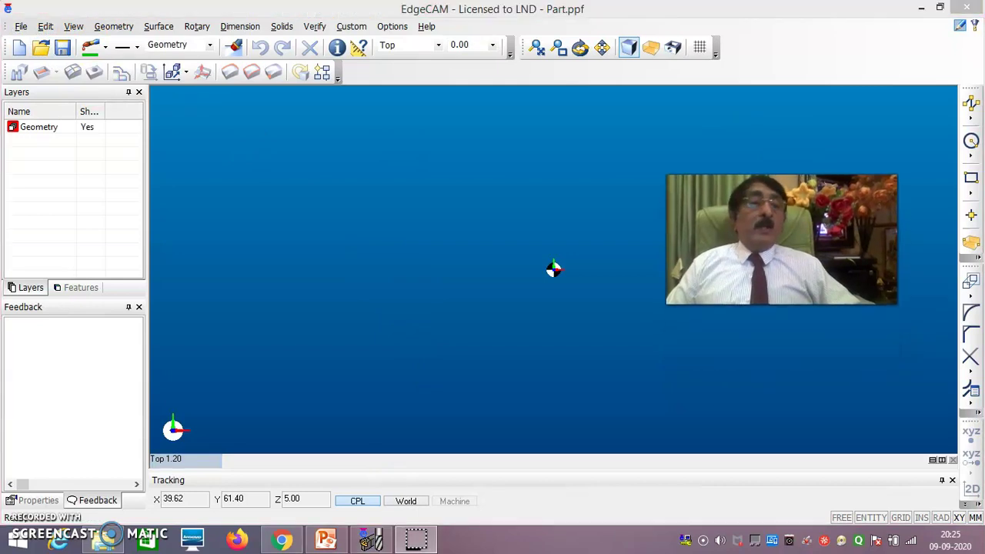
pyautogui.click(391, 26)
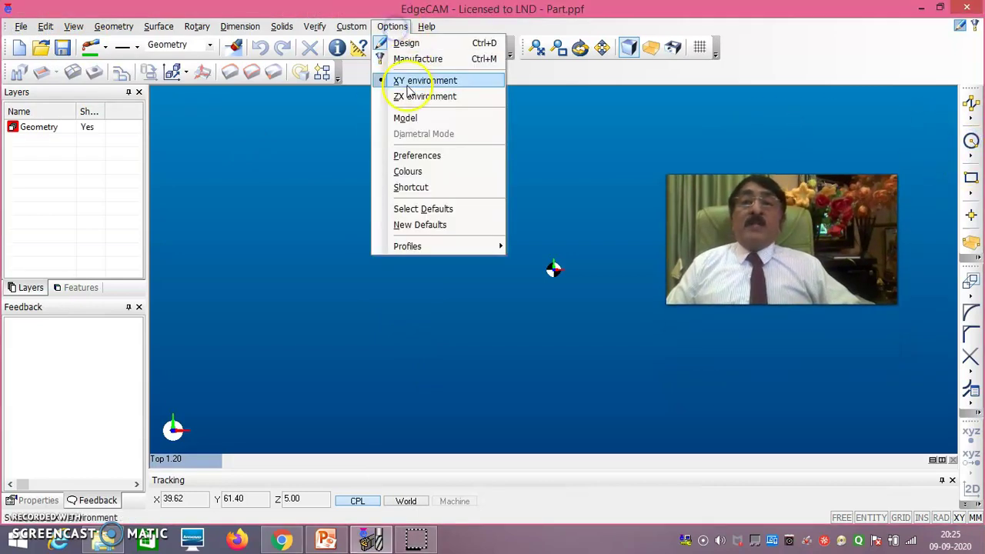
pyautogui.click(626, 147)
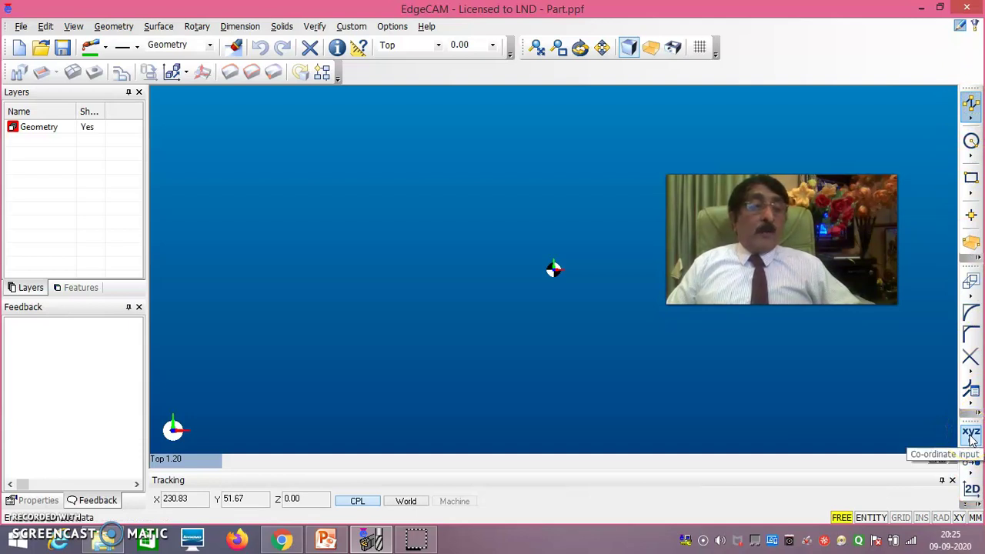
# Draw a closed square with lines through the absolute coordinates (0,0), (80,0), (80,80), (0,80) and back to (0,0)
pyautogui.click(971, 437)
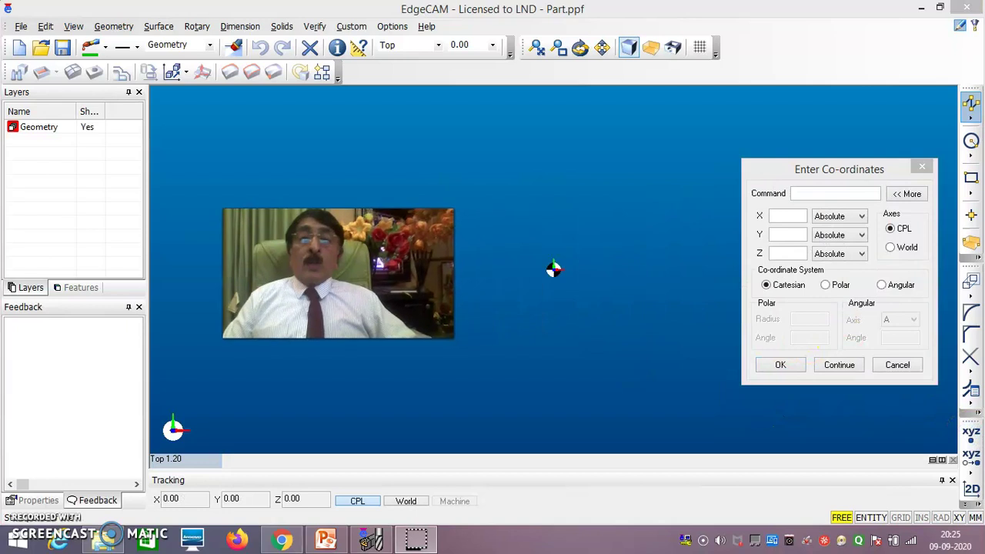
pyautogui.click(783, 219)
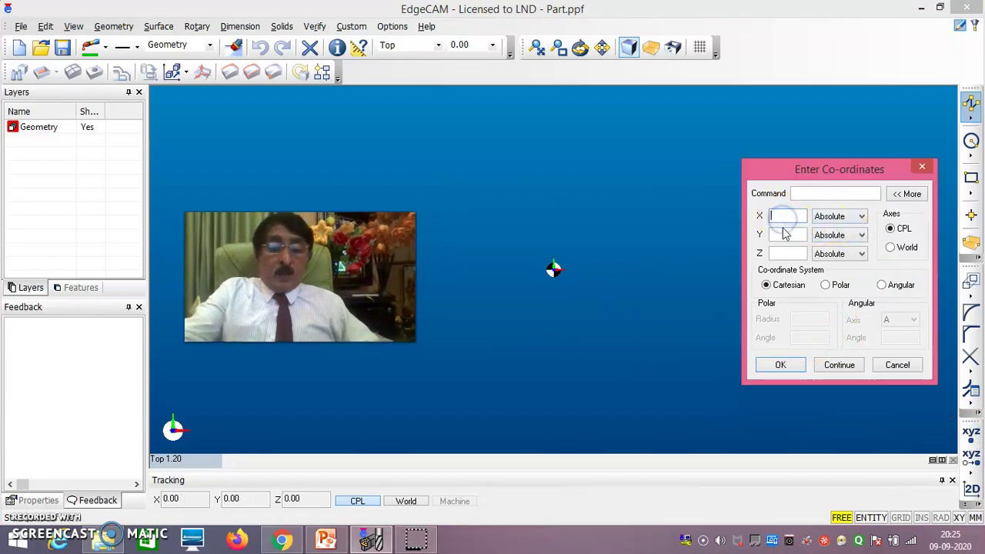
pyautogui.click(841, 365)
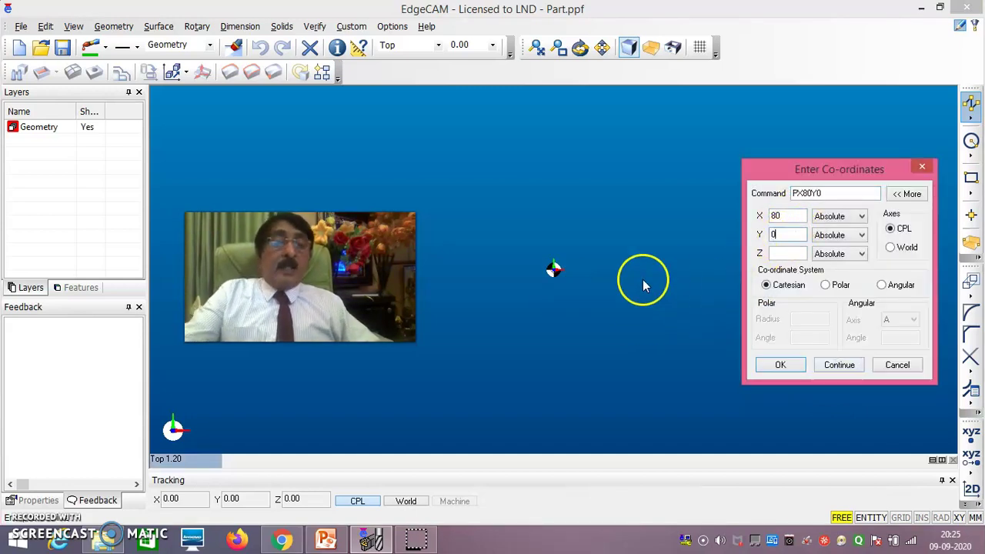
pyautogui.click(829, 371)
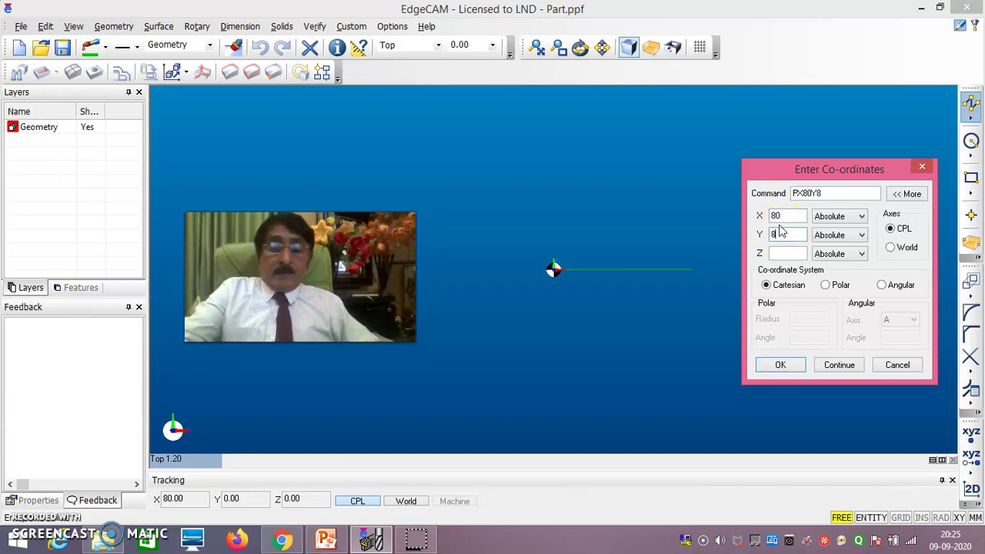
pyautogui.click(840, 366)
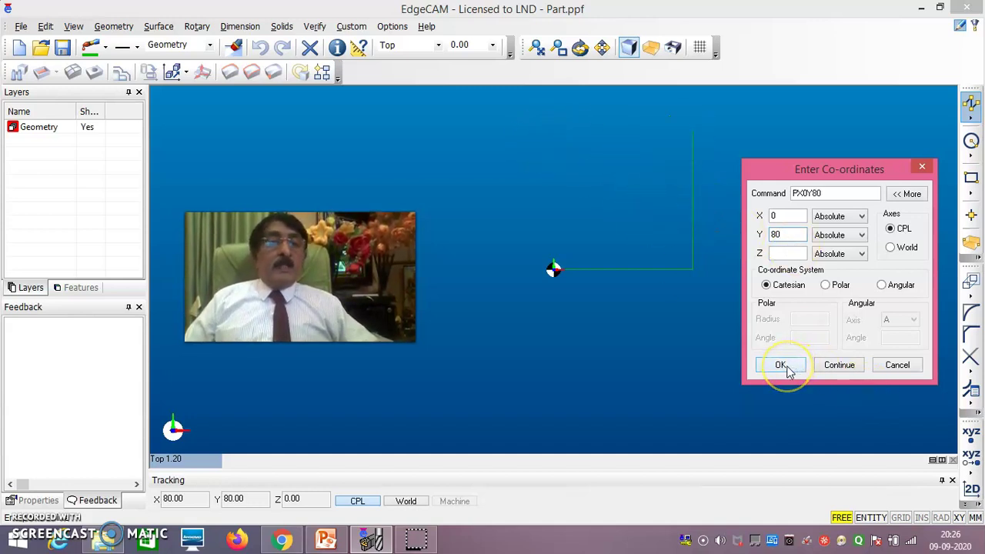
pyautogui.click(839, 366)
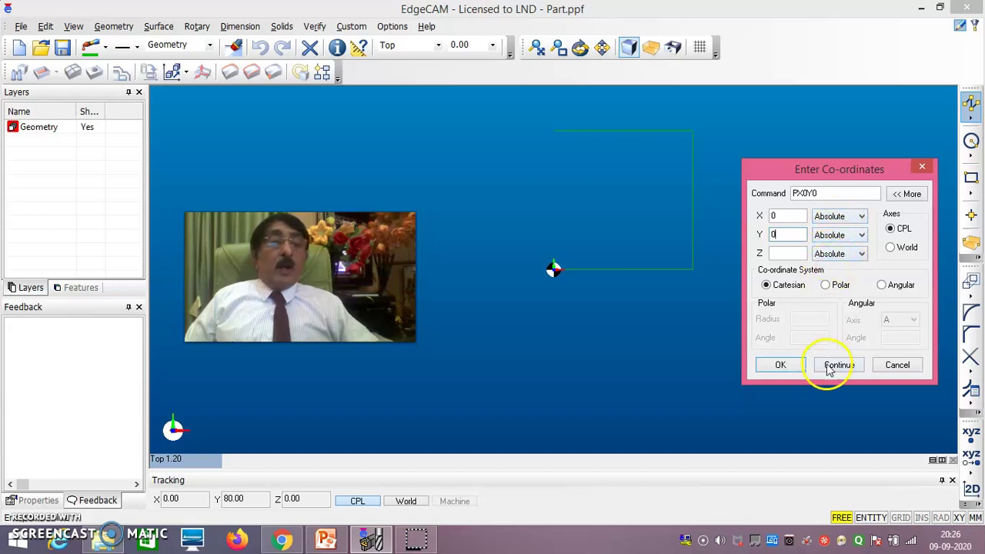
pyautogui.click(788, 366)
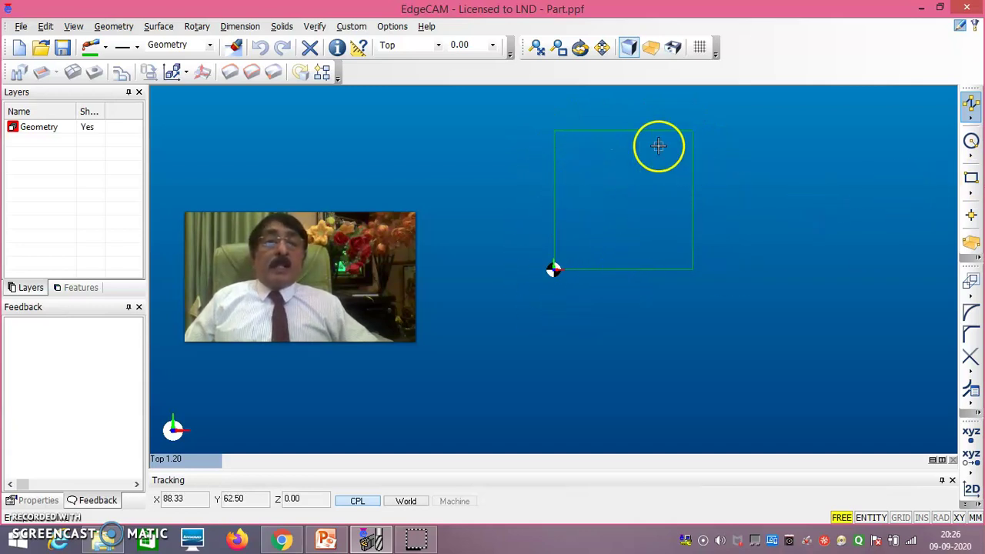
# Place a point at the square's centre, at absolute coordinates X 40, Y 40
pyautogui.click(971, 217)
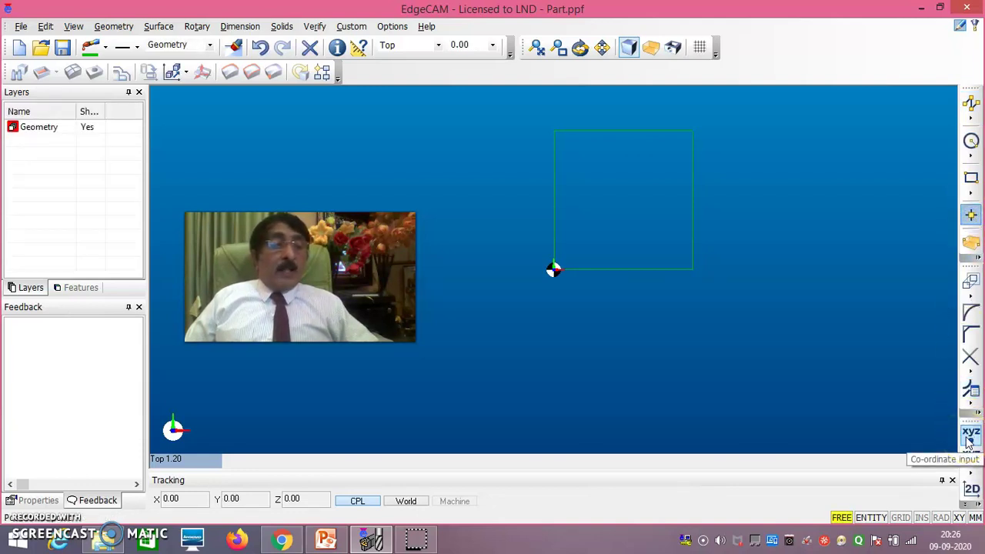
pyautogui.click(970, 438)
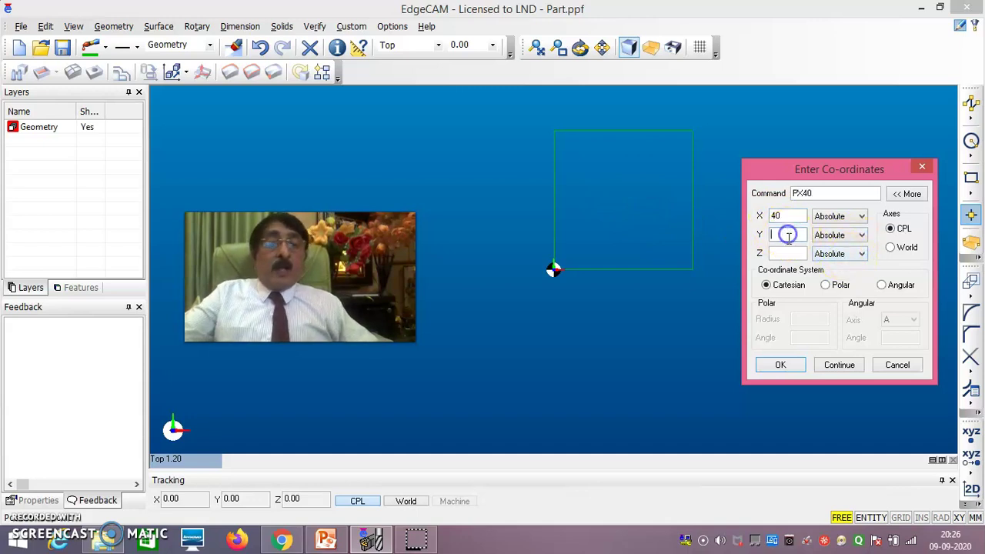
pyautogui.click(782, 365)
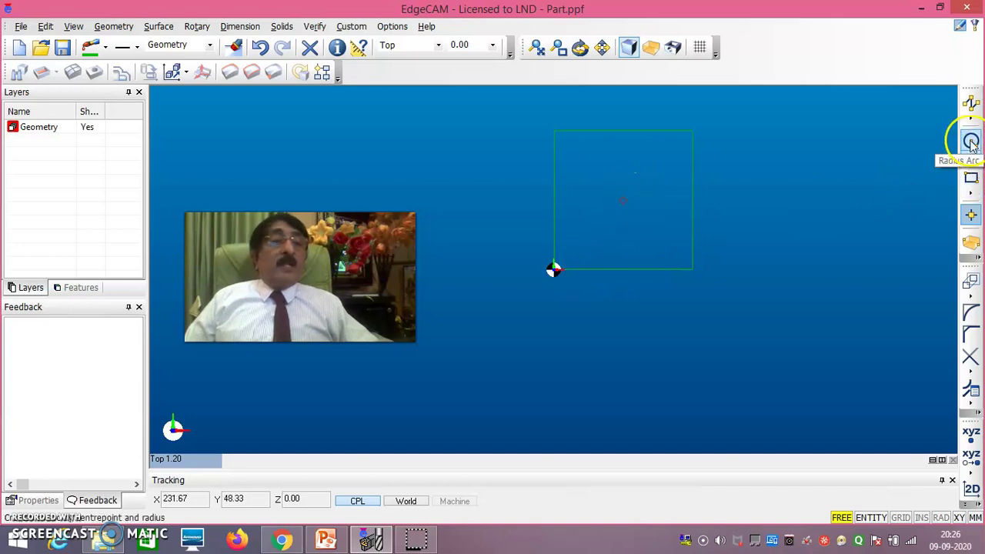
# Draw a full circle of radius 25 centred on the point, with start angle 0 and end angle 360
pyautogui.click(971, 142)
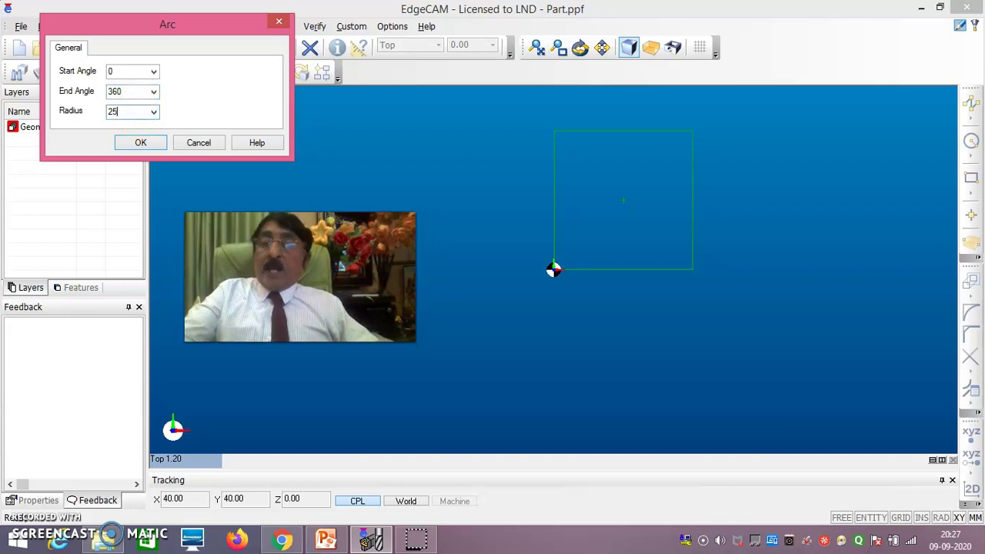
pyautogui.click(141, 143)
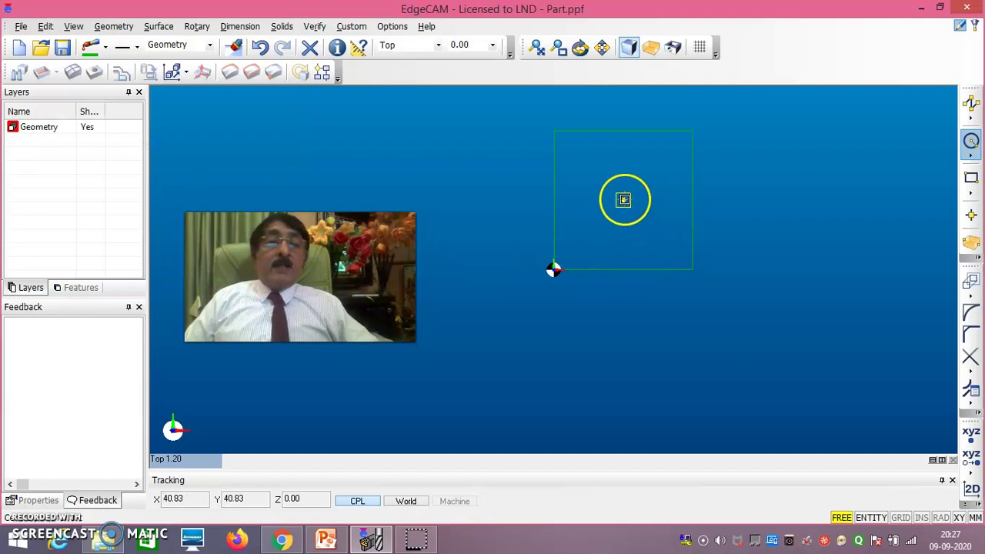
pyautogui.click(623, 200)
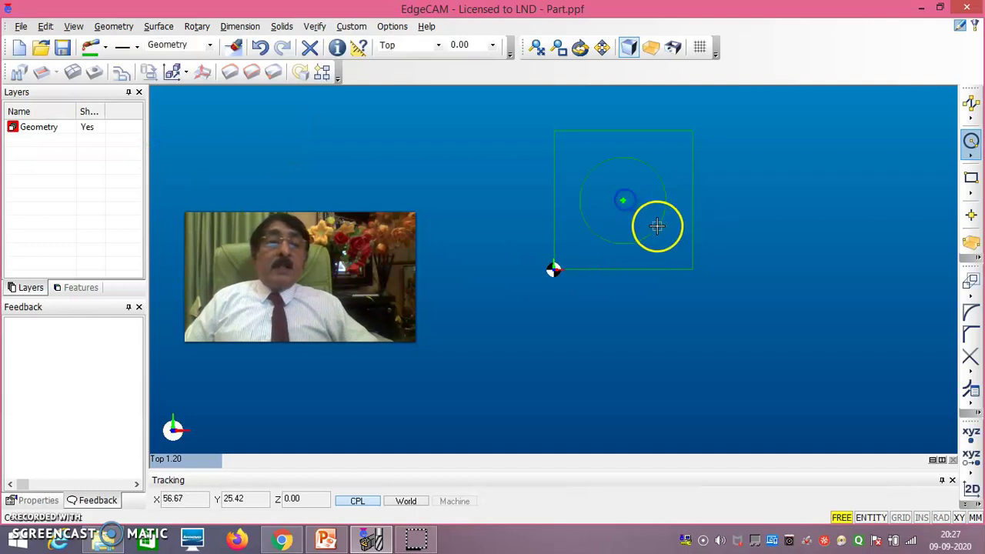
# Project the square outline by -20 in Z to form the wireframe block
pyautogui.click(971, 282)
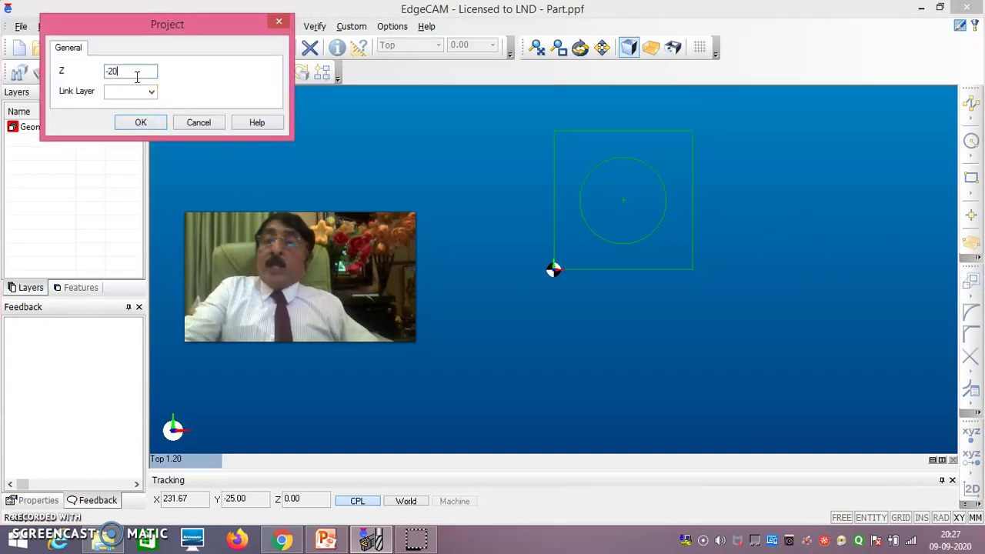
pyautogui.write('-20')
pyautogui.click(141, 123)
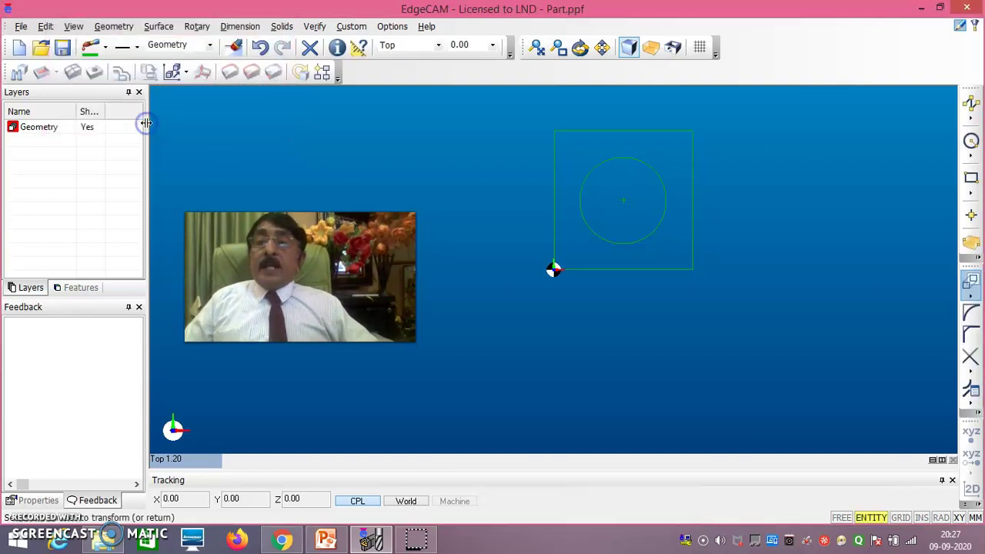
pyautogui.click(598, 246)
pyautogui.click(554, 191)
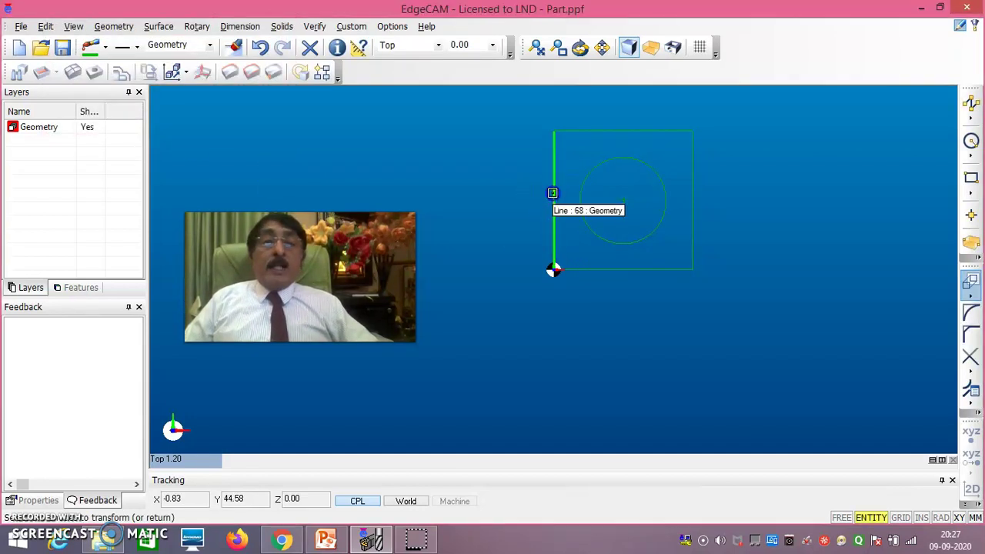
pyautogui.click(551, 193)
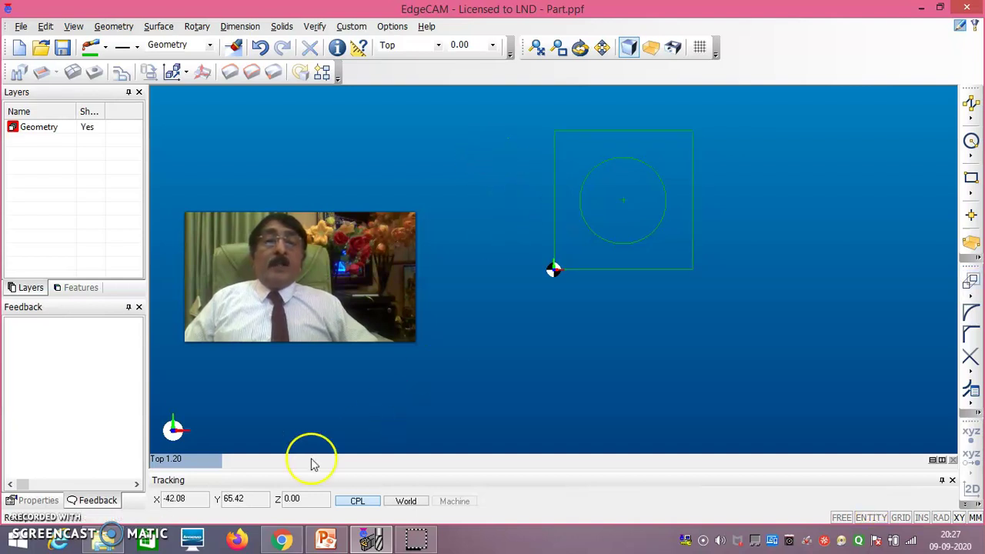
pyautogui.click(198, 459)
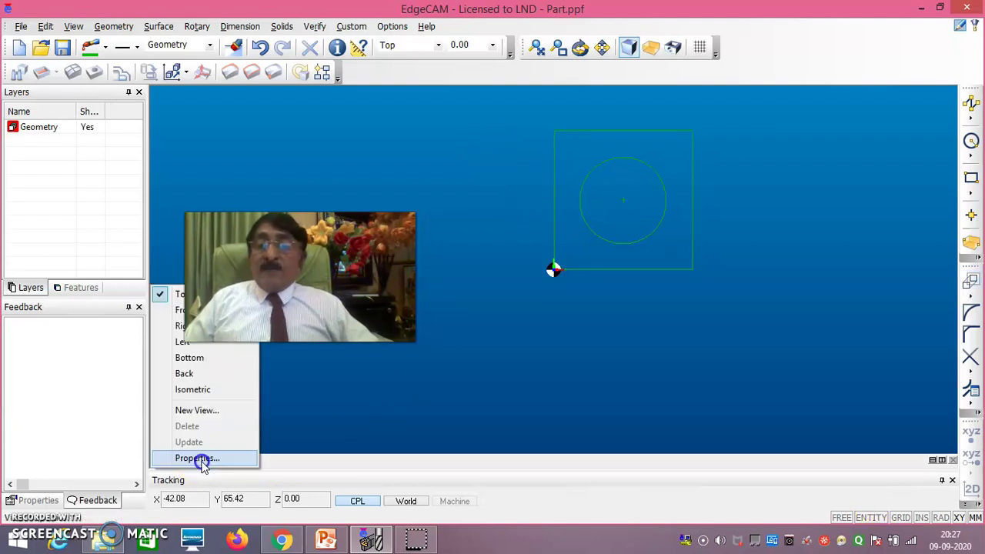
pyautogui.click(204, 389)
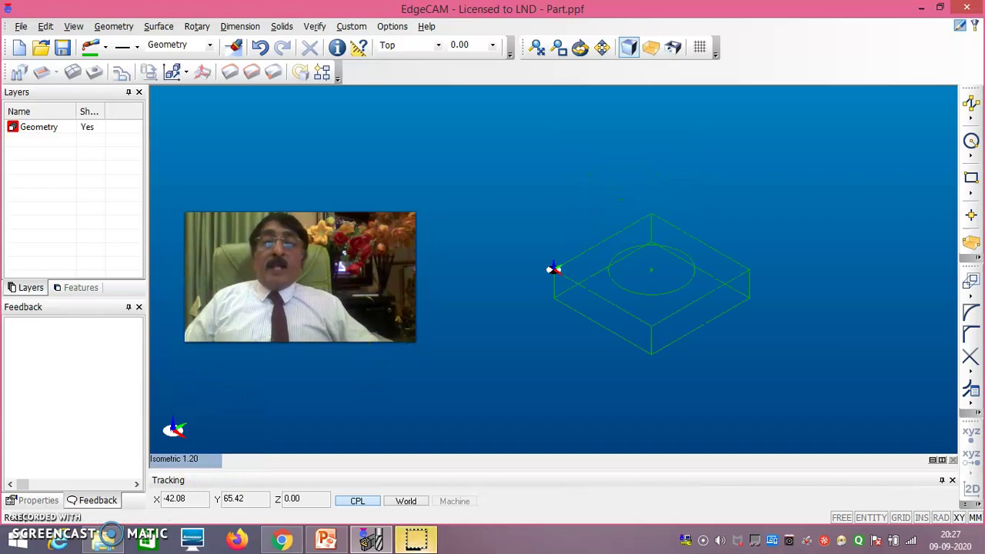
pyautogui.moveTo(282, 338); pyautogui.dragTo(792, 224)
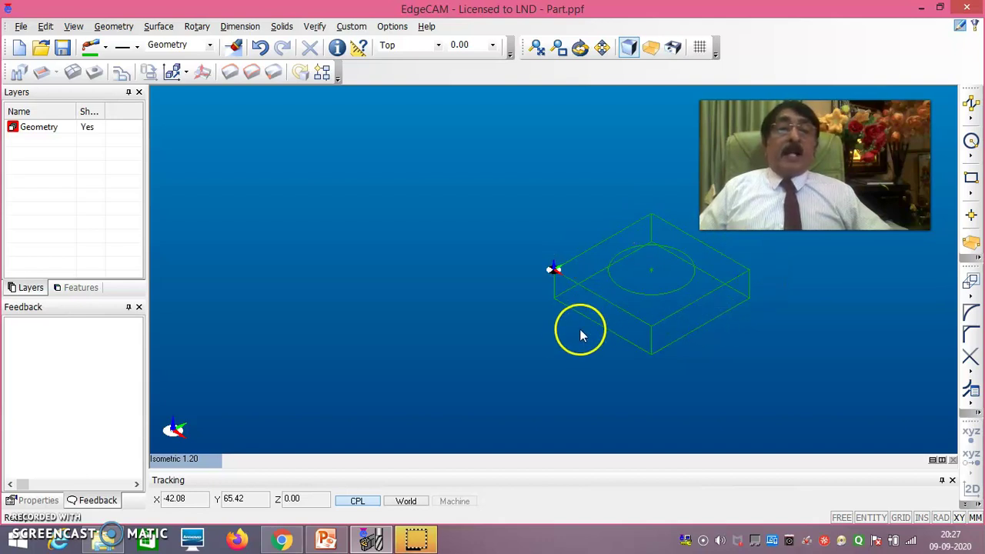
# Create automatic box stock around the part with X and Y minimum and maximum offsets of 10 and Z offsets of 0.0
pyautogui.click(114, 26)
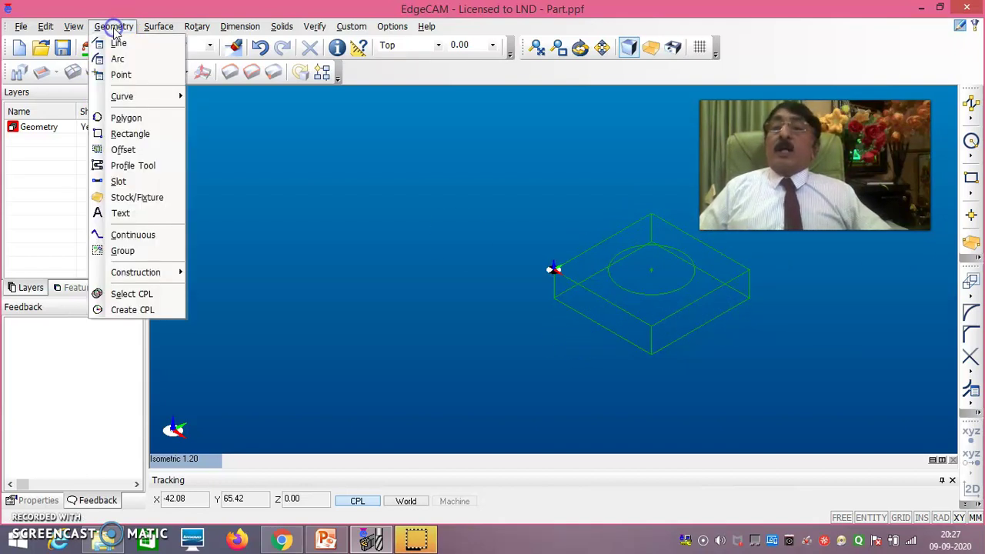
pyautogui.click(148, 200)
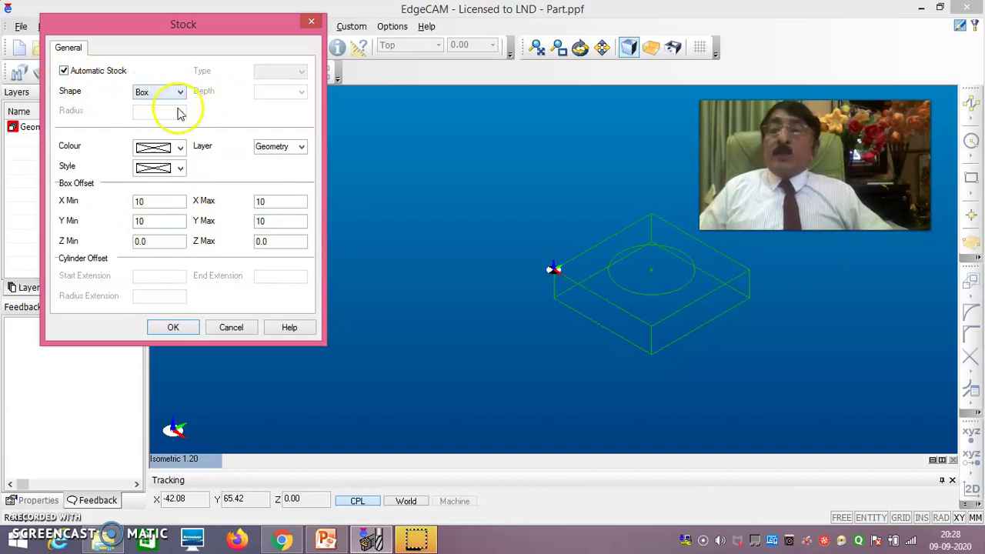
pyautogui.click(174, 328)
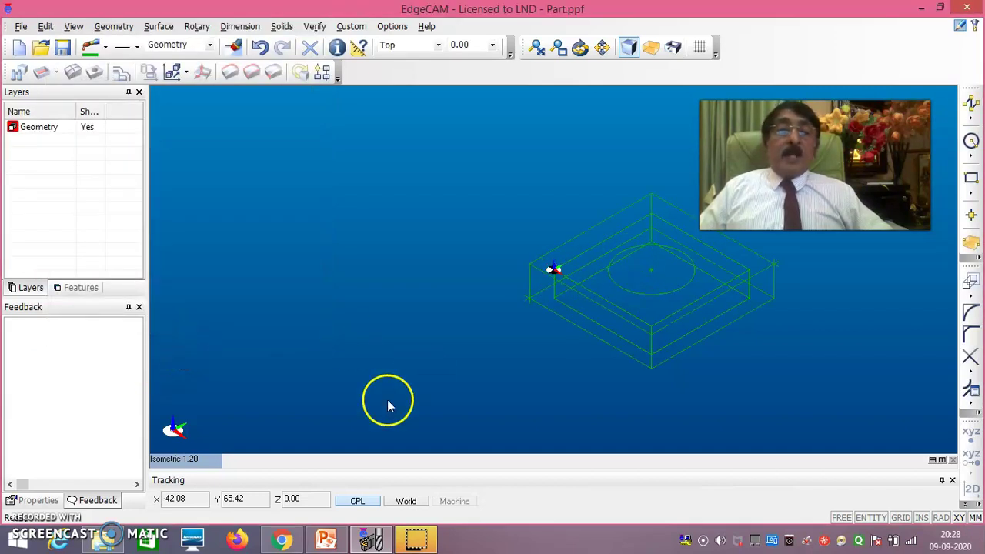
pyautogui.rightClick(193, 461)
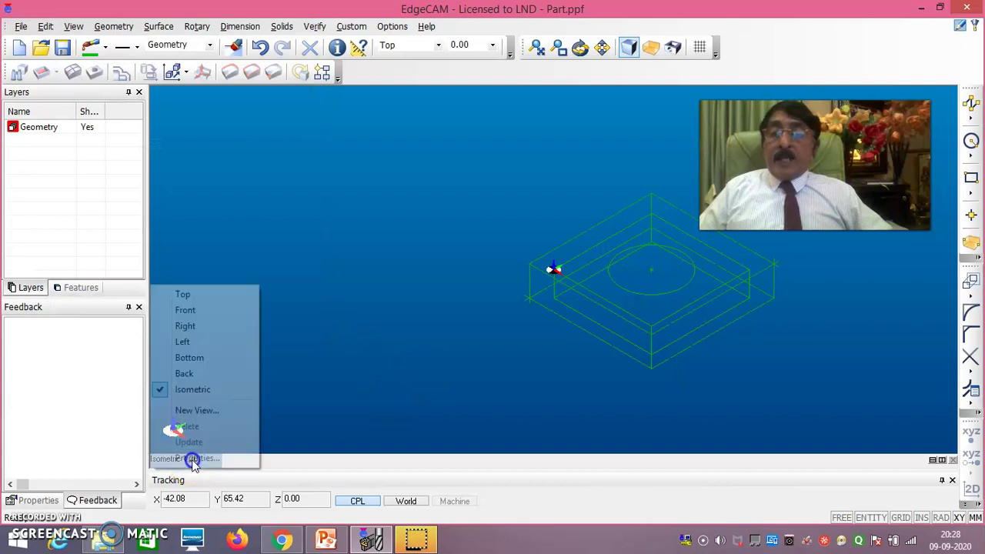
pyautogui.click(186, 294)
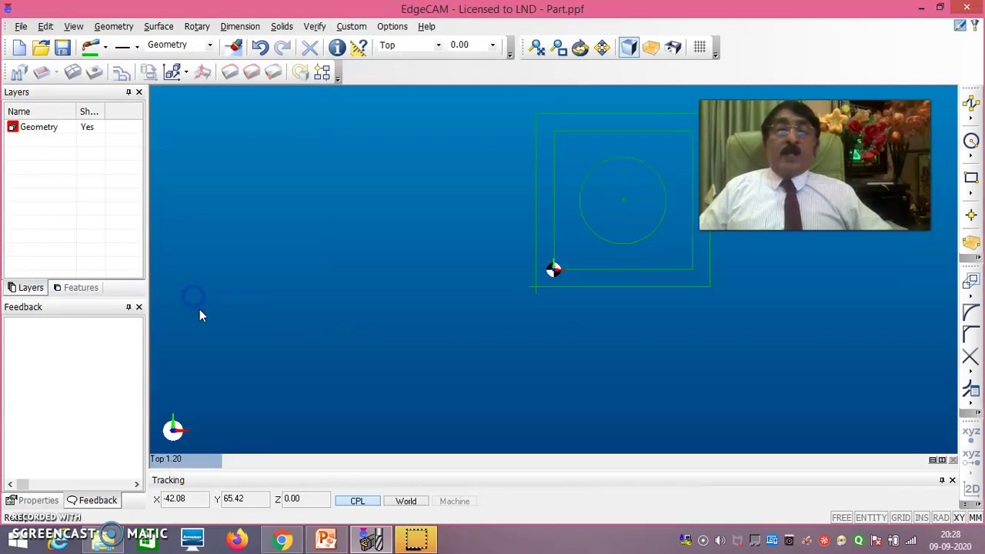
pyautogui.click(539, 47)
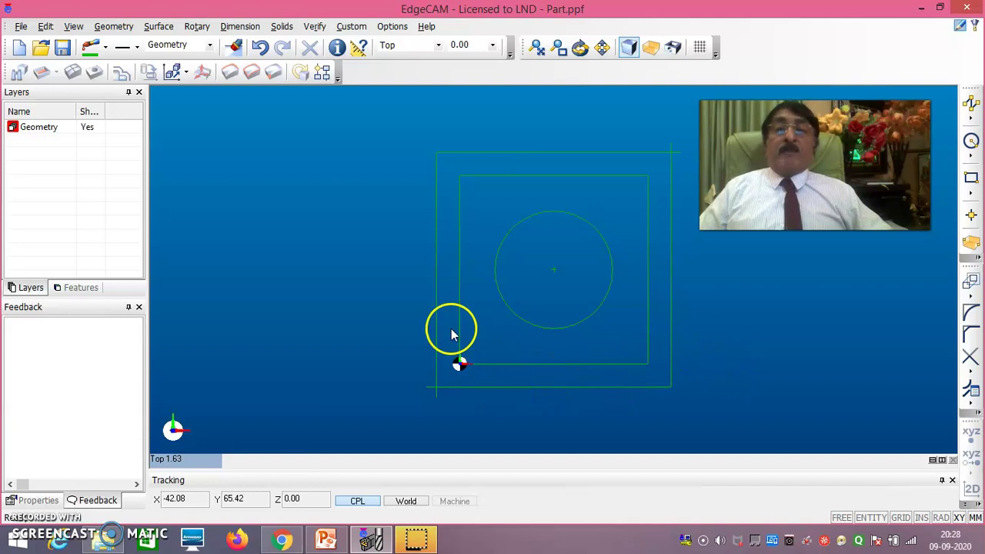
# Switch to manufacturing mode and create a Mill machining sequence using the fanuc3x.mcp machine tool, initial CPL Top and absolute datum
pyautogui.click(183, 466)
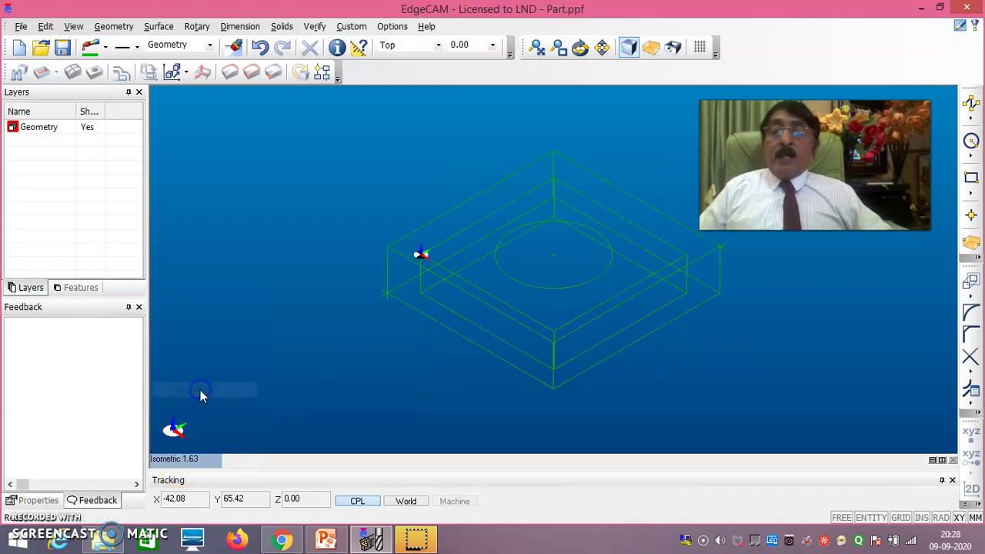
pyautogui.click(196, 390)
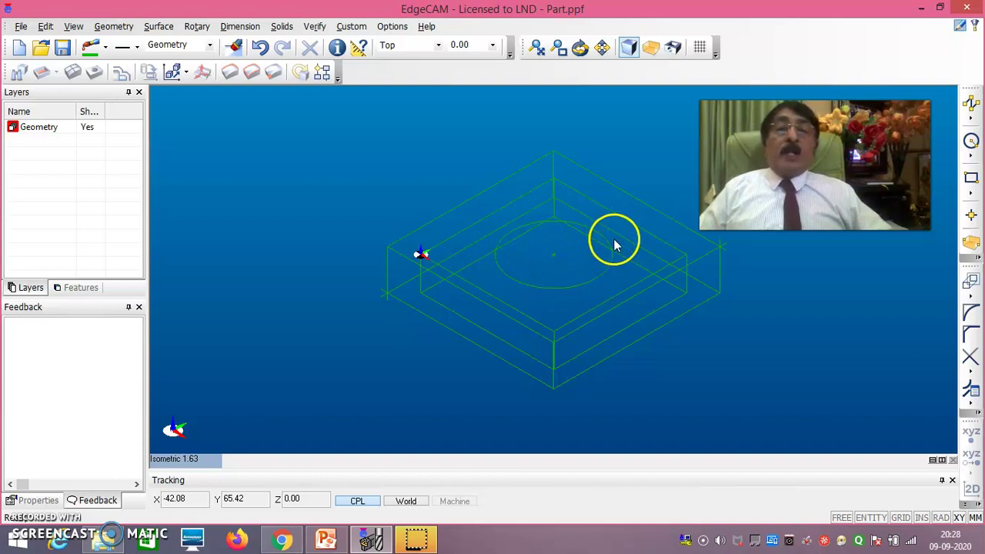
pyautogui.click(391, 28)
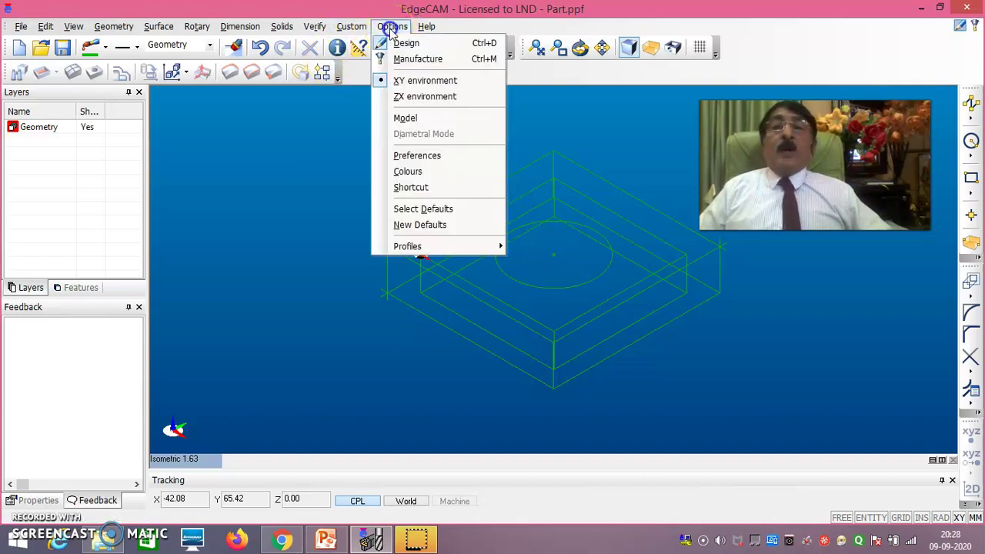
pyautogui.click(416, 59)
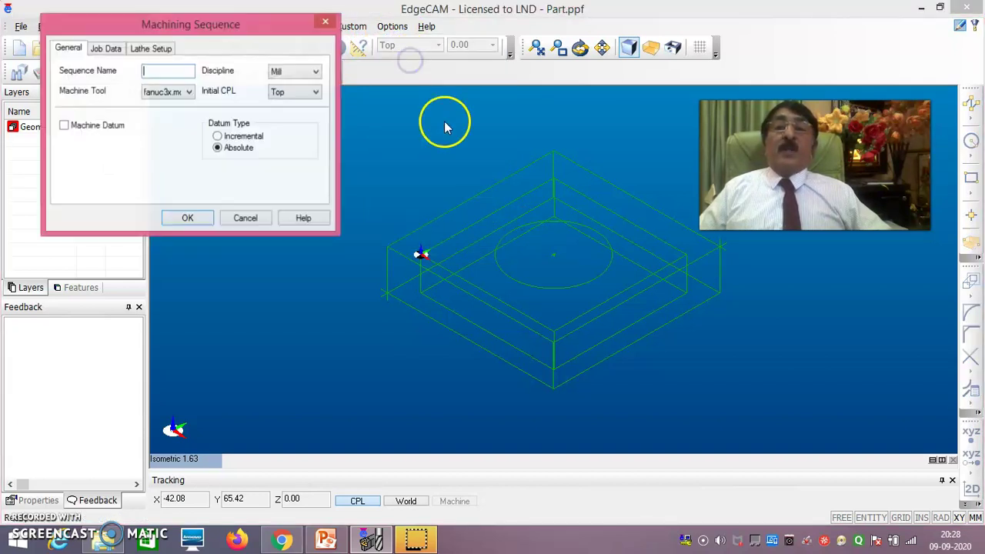
pyautogui.click(190, 93)
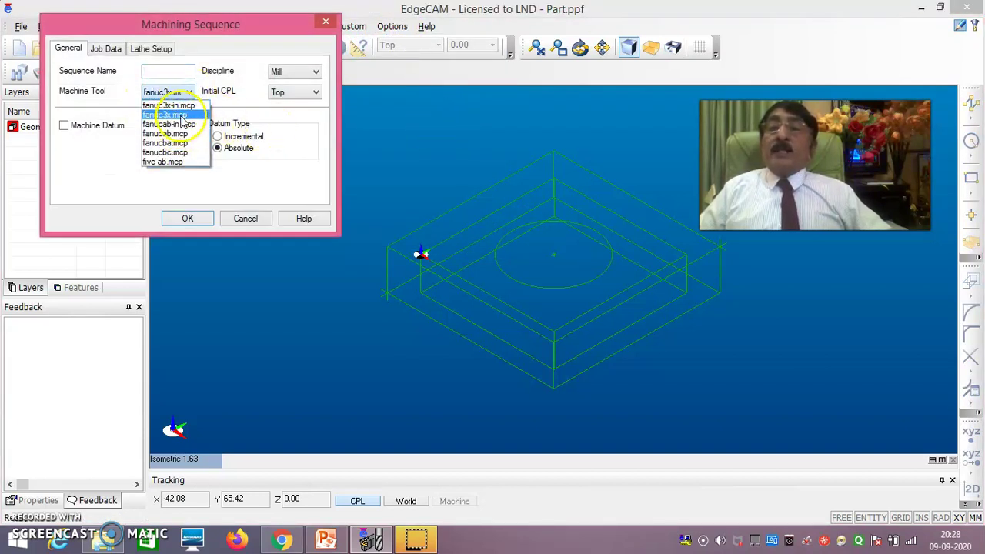
pyautogui.click(171, 115)
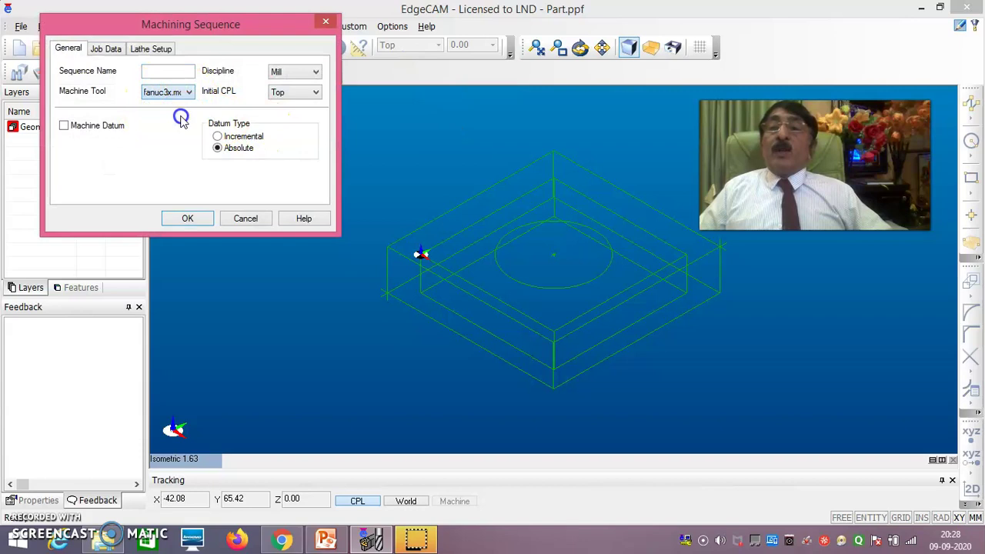
pyautogui.click(205, 221)
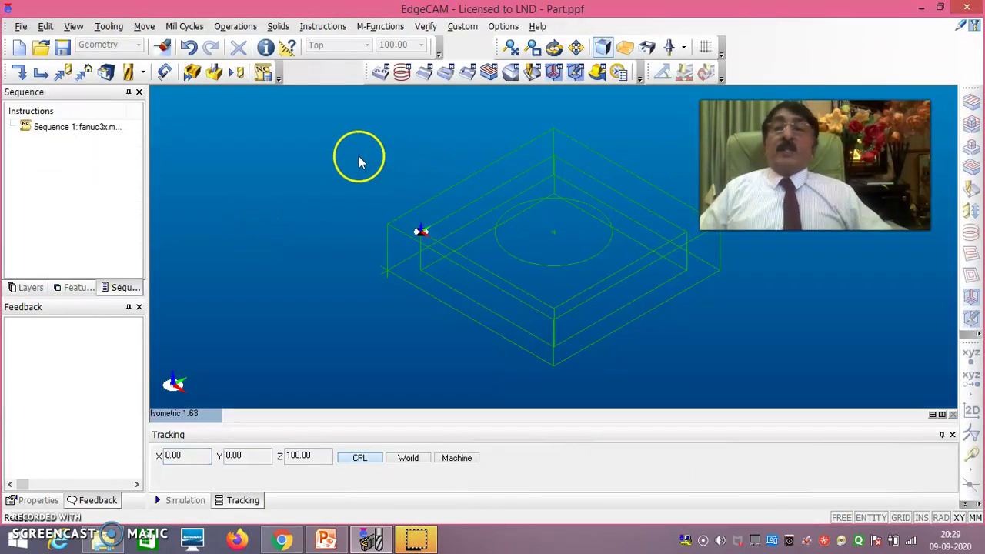
# Add a 6 mm diameter end mill milling cutter to the machining sequence
pyautogui.click(112, 27)
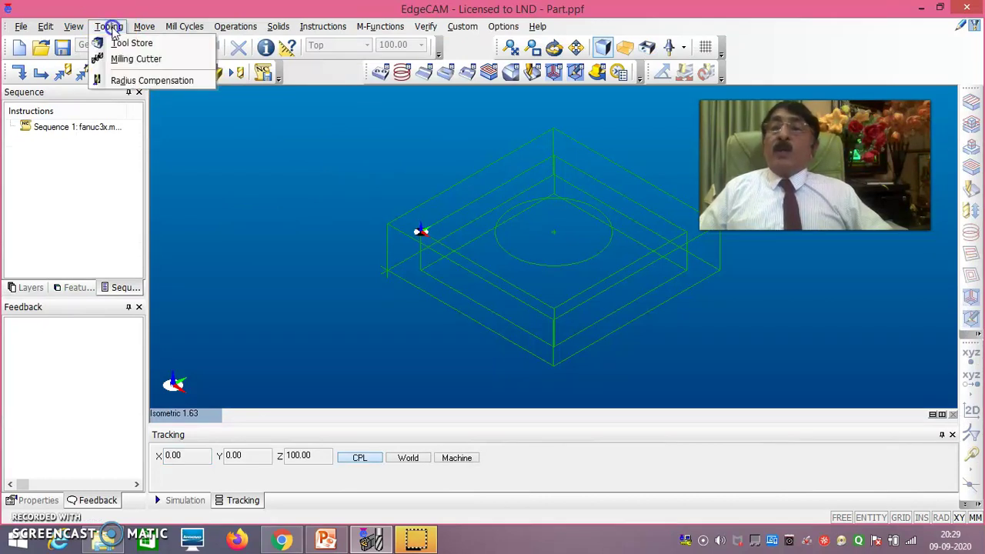
pyautogui.click(127, 59)
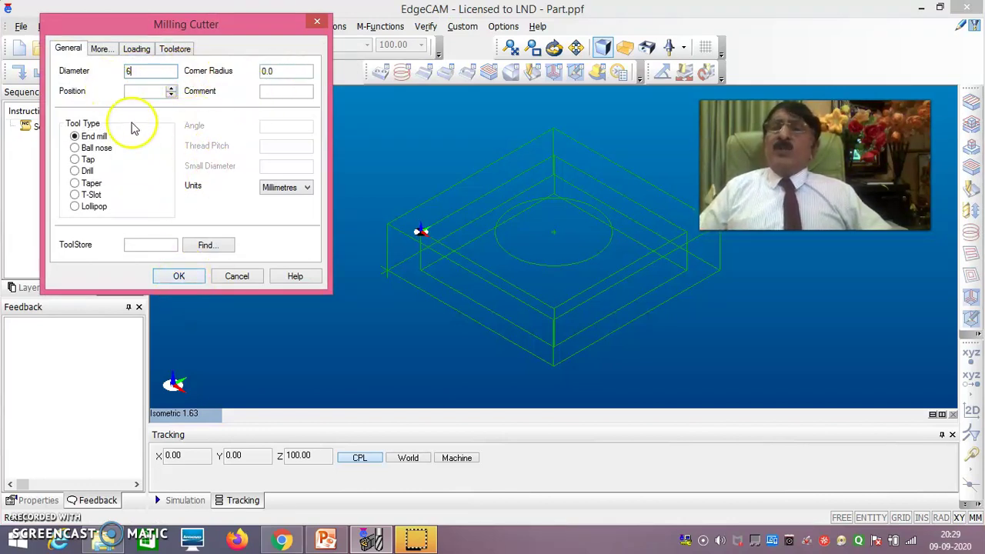
pyautogui.click(182, 277)
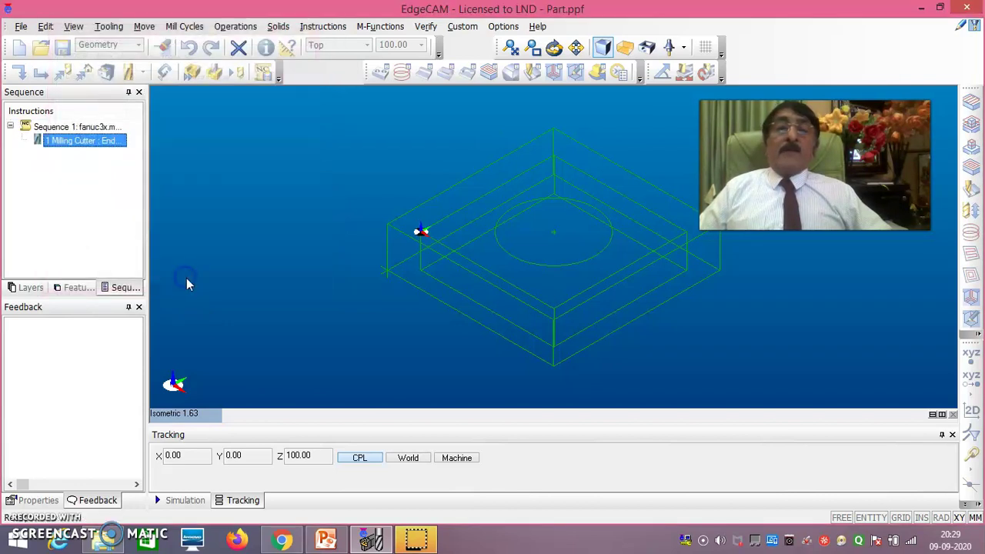
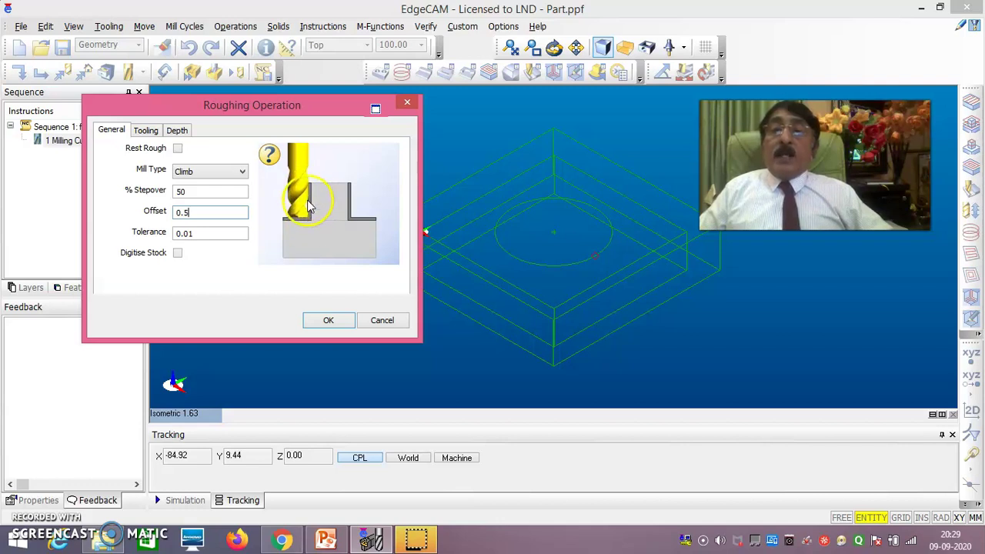
# Create the circular pocket's roughing operation with offset 0.5, feedrate 100, plunge feedrate 20, speed 1500, depth -6 and cut increment 2
pyautogui.click(220, 212)
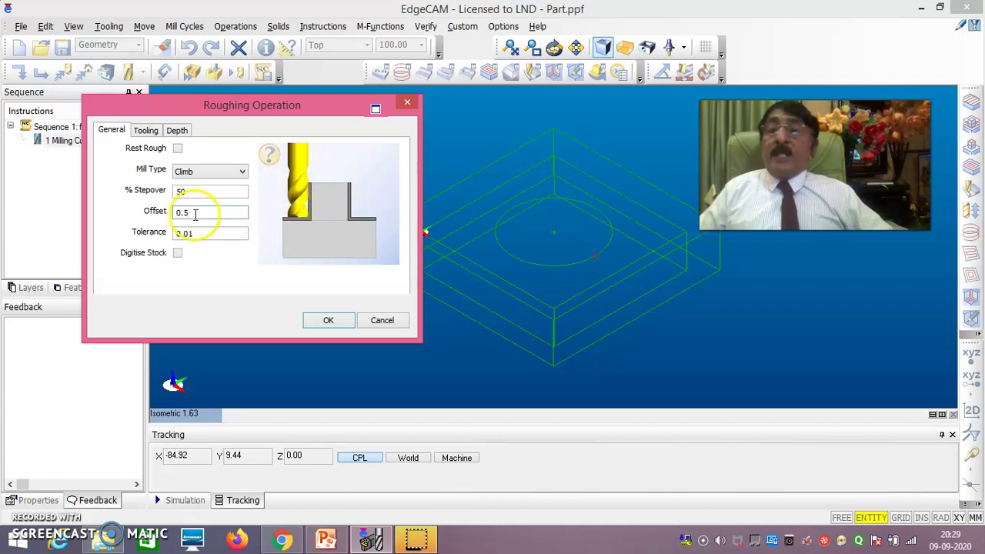
pyautogui.click(146, 130)
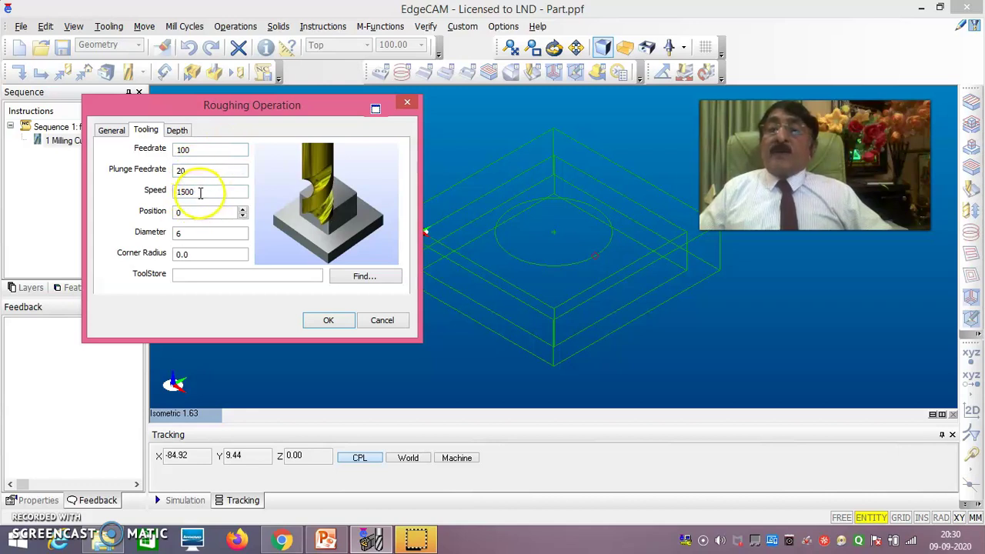
pyautogui.click(206, 174)
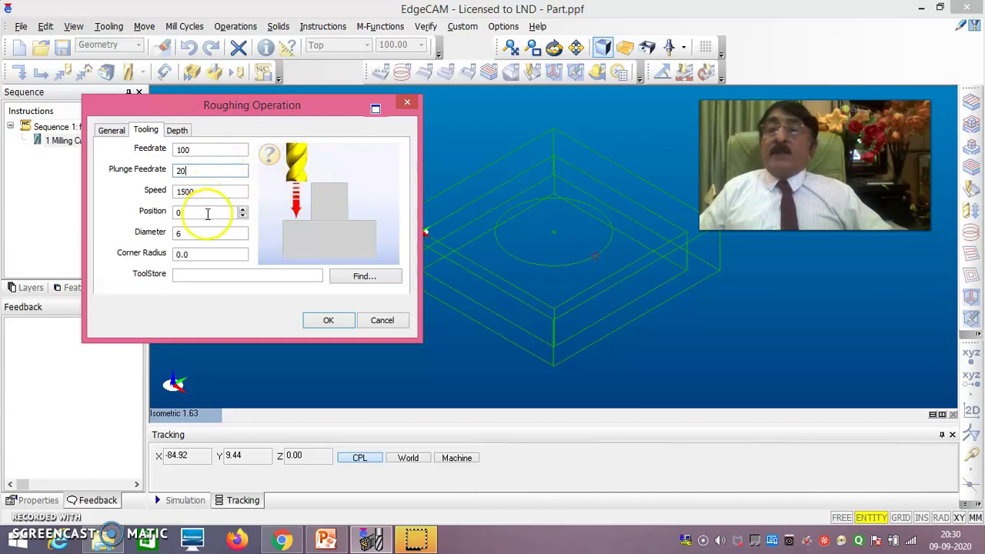
pyautogui.click(187, 134)
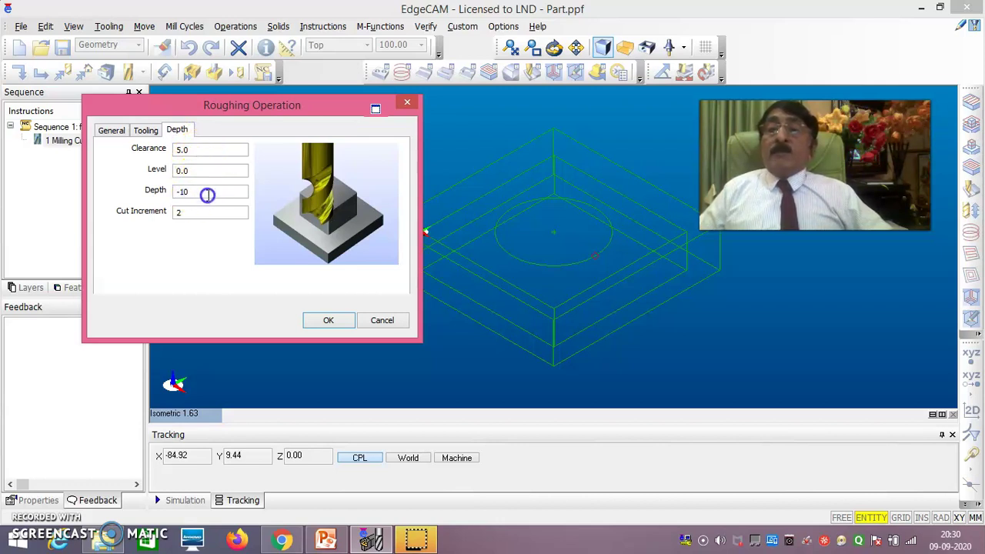
pyautogui.click(197, 191)
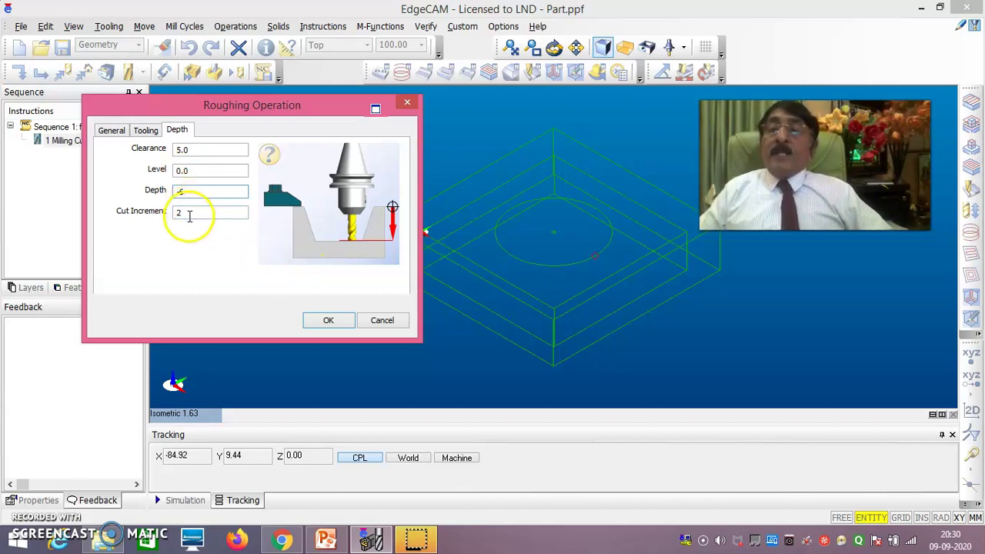
pyautogui.click(322, 323)
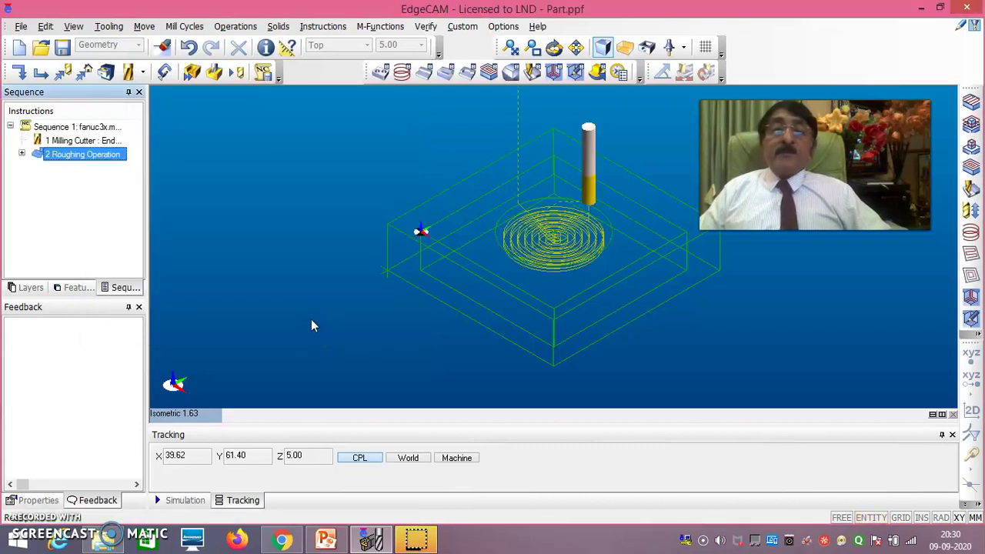
# Examine the roughing toolpath and its cut levels in the circular pocket from the side and in isometric view
pyautogui.moveTo(387, 269); pyautogui.dragTo(508, 226, button='middle')
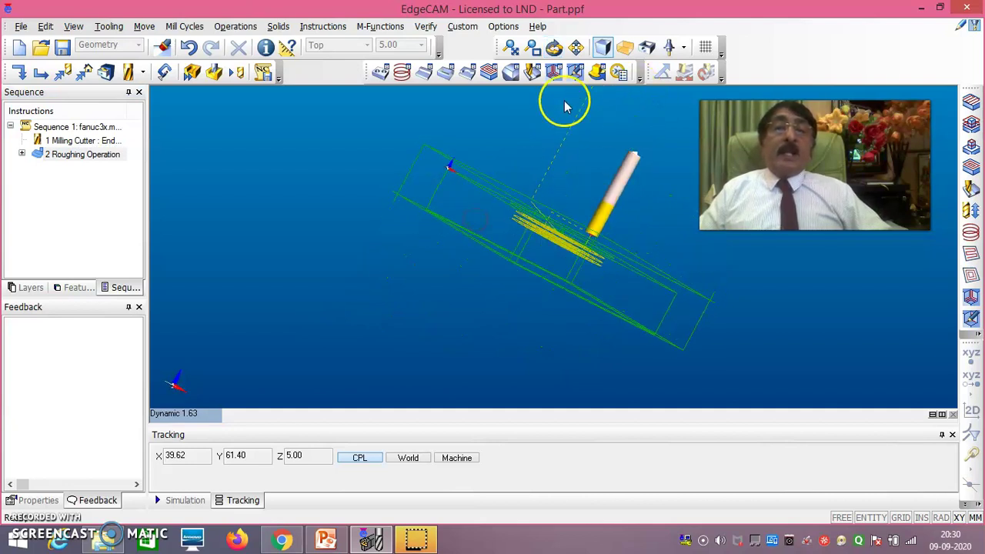
pyautogui.scroll(2, 570, 189)
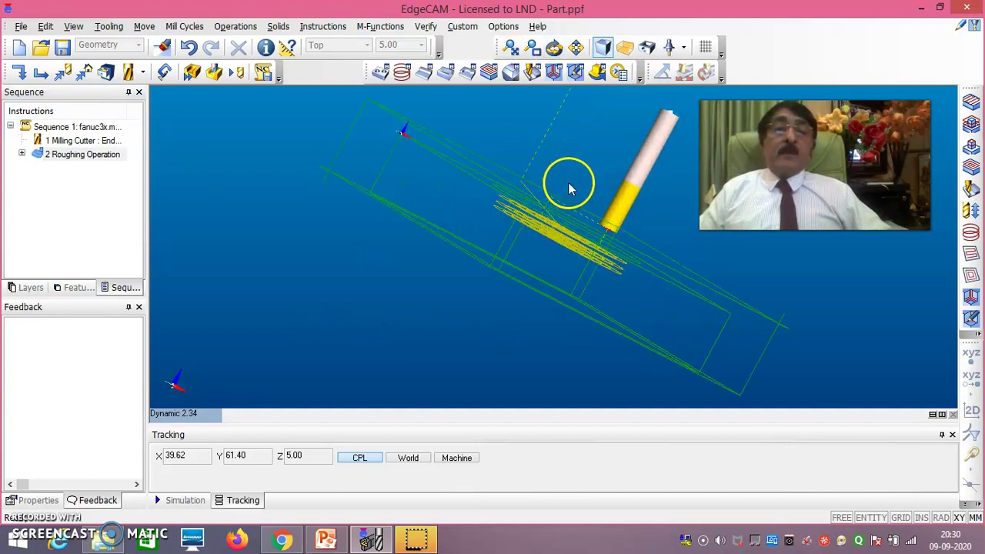
pyautogui.scroll(2, 570, 189)
pyautogui.moveTo(594, 137)
pyautogui.mouseDown(button='middle')
pyautogui.moveTo(584, 154)
pyautogui.moveTo(582, 141)
pyautogui.mouseUp(button='middle')
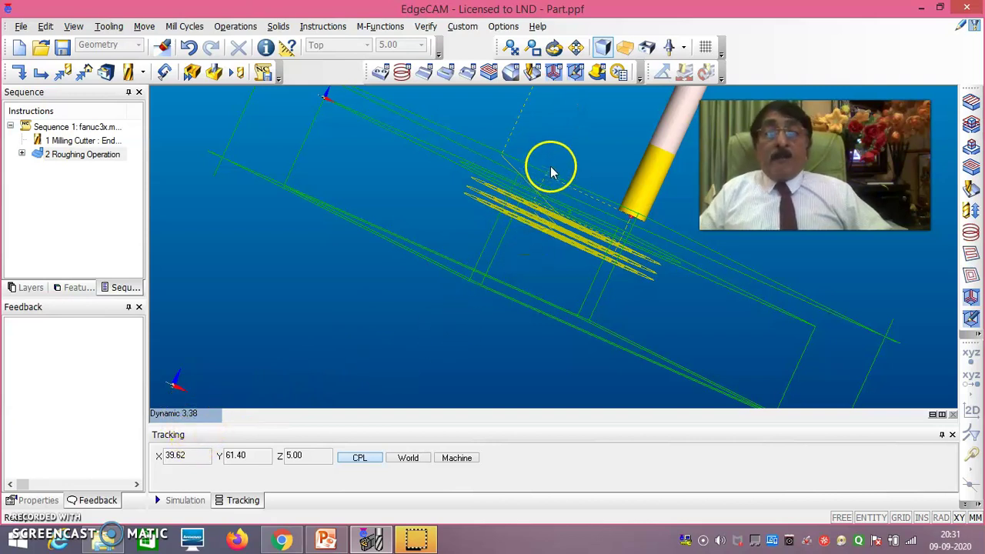
pyautogui.click(190, 411)
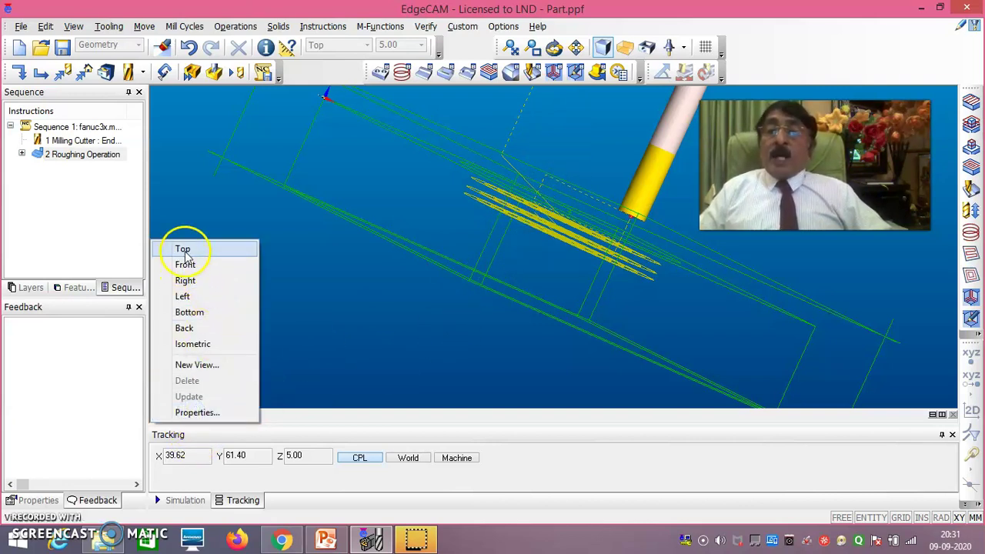
pyautogui.click(193, 344)
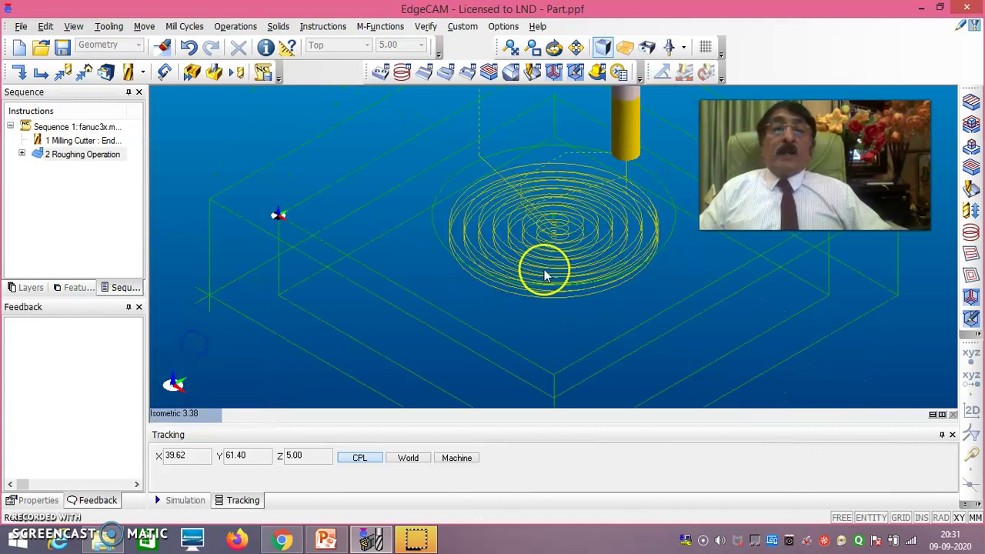
pyautogui.scroll(-5, 428, 329)
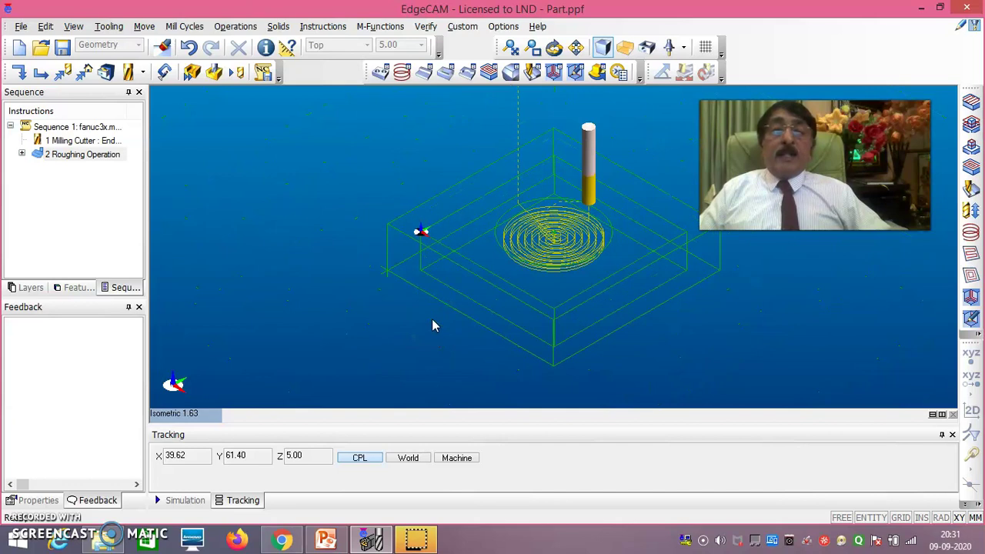
pyautogui.scroll(1, 696, 308)
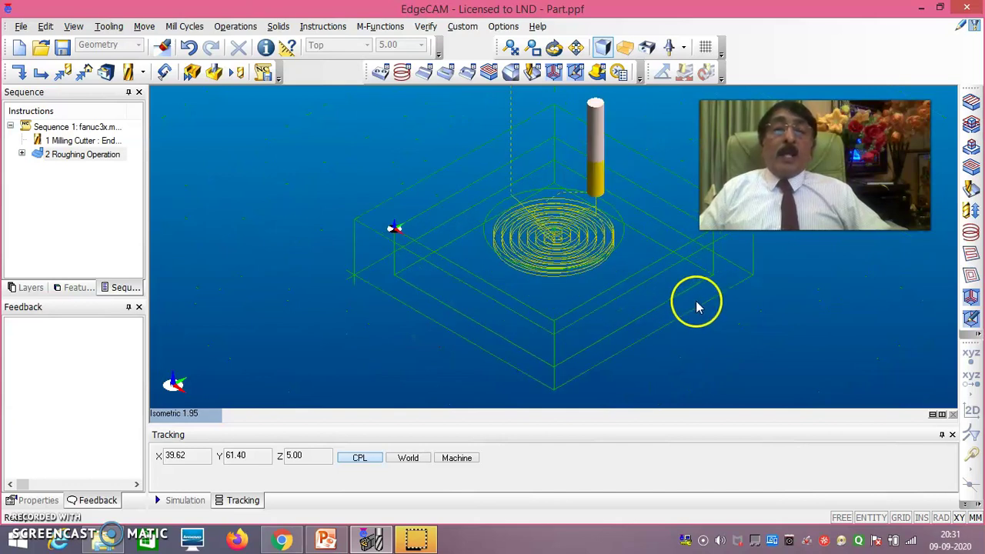
# Add a 4 mm diameter end mill milling cutter after the roughing operation
pyautogui.click(116, 27)
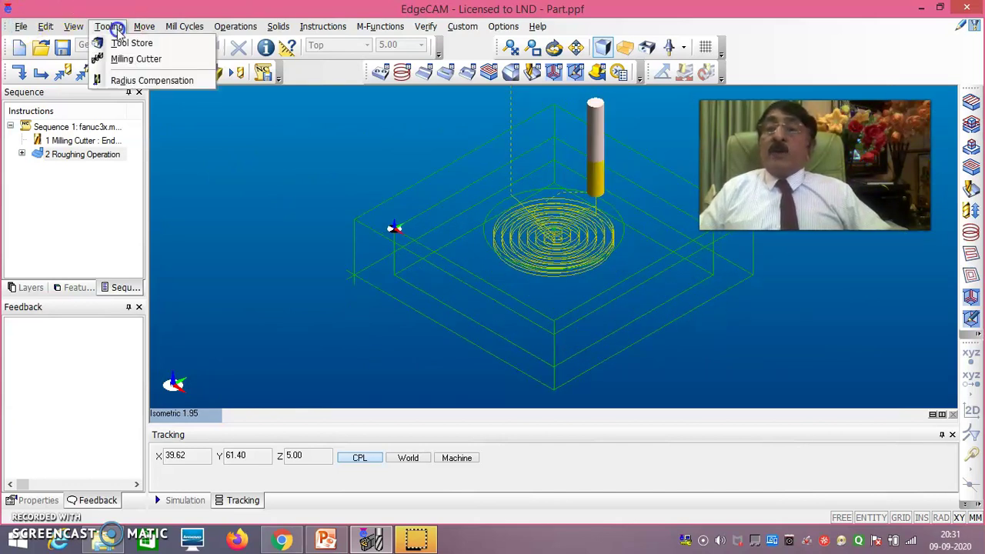
pyautogui.click(135, 62)
pyautogui.doubleClick(136, 73)
pyautogui.write('4')
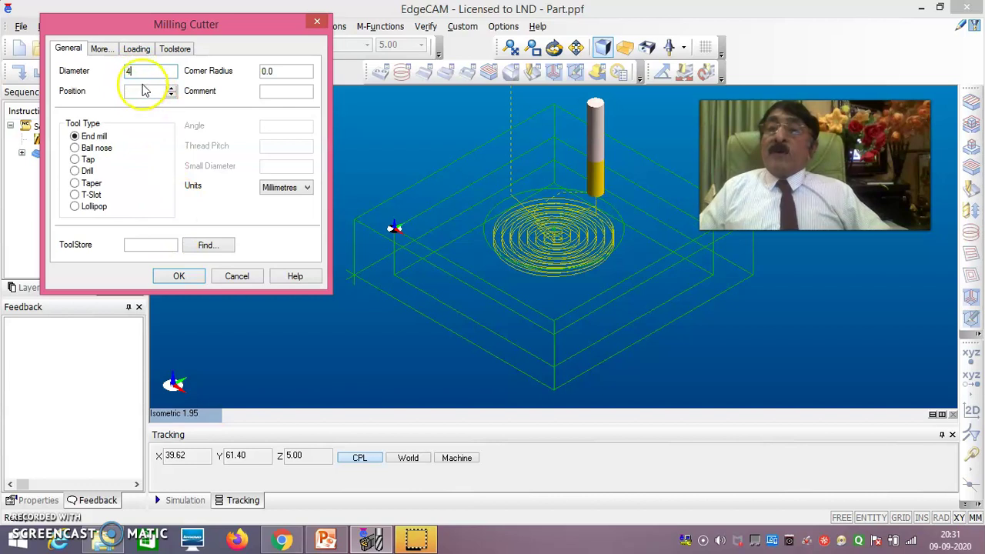
pyautogui.click(187, 278)
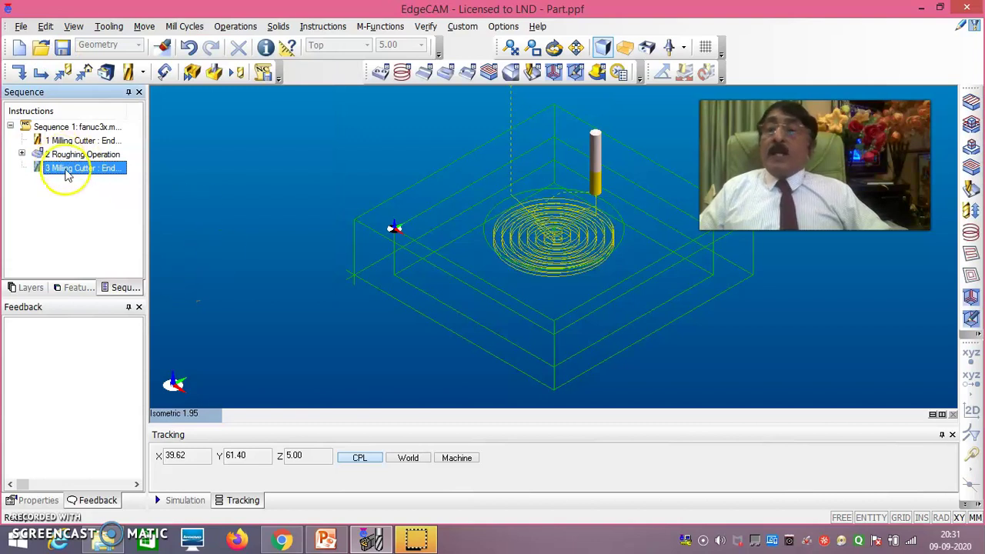
# Create a flat land finishing operation on the pocket circle with feedrate 50, plunge feed 10, speed 2000, diameter 4, clearance 5 and depth -6
pyautogui.click(230, 28)
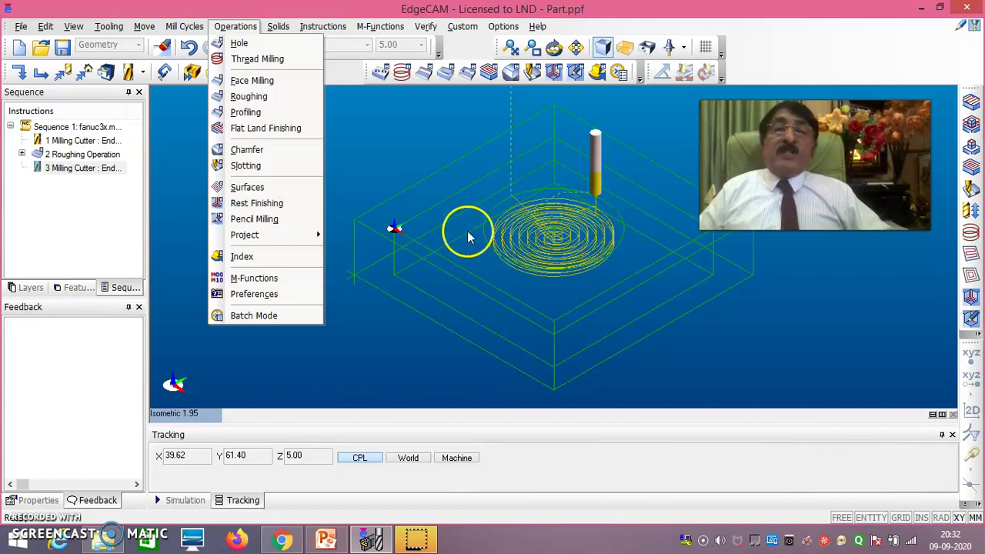
pyautogui.click(260, 129)
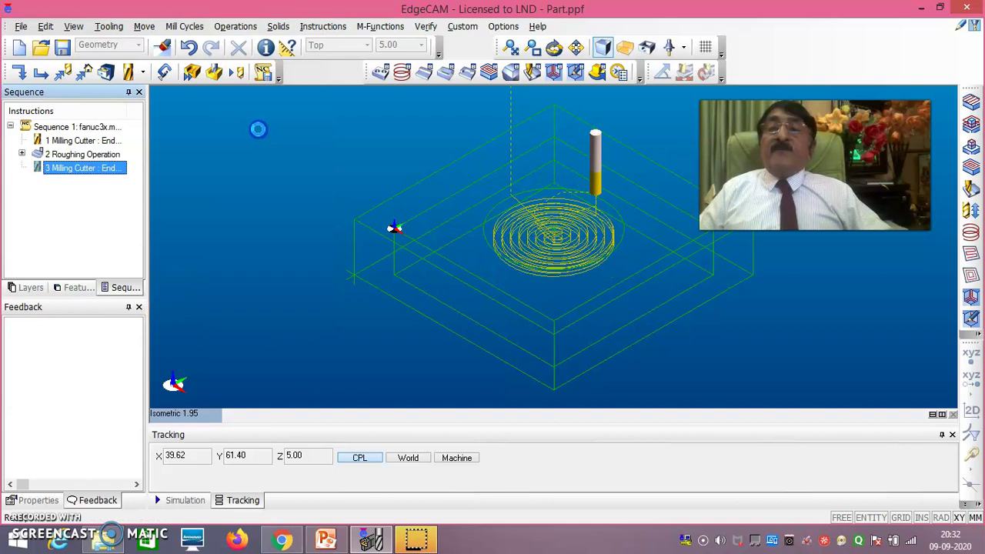
pyautogui.click(497, 191)
pyautogui.click(324, 135)
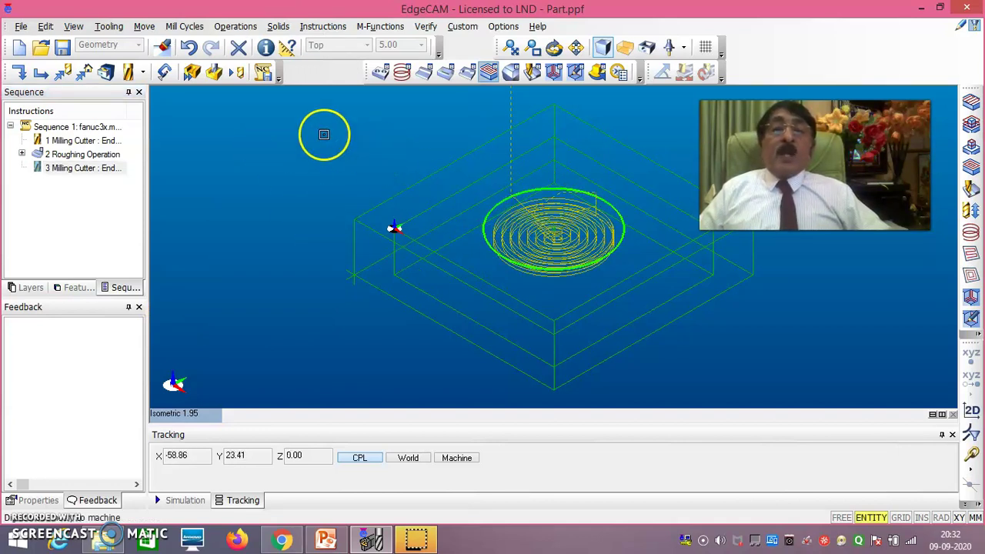
pyautogui.rightClick(320, 135)
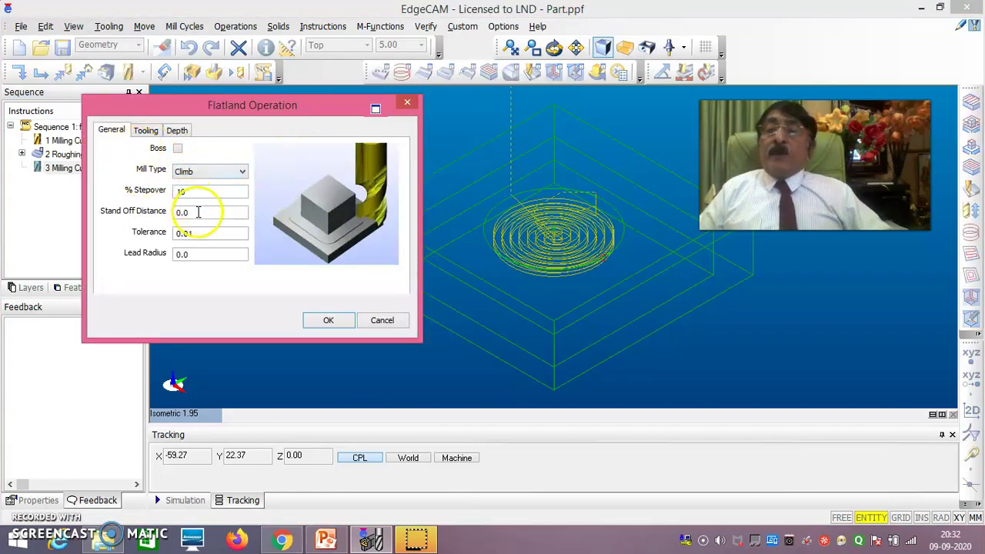
pyautogui.click(147, 131)
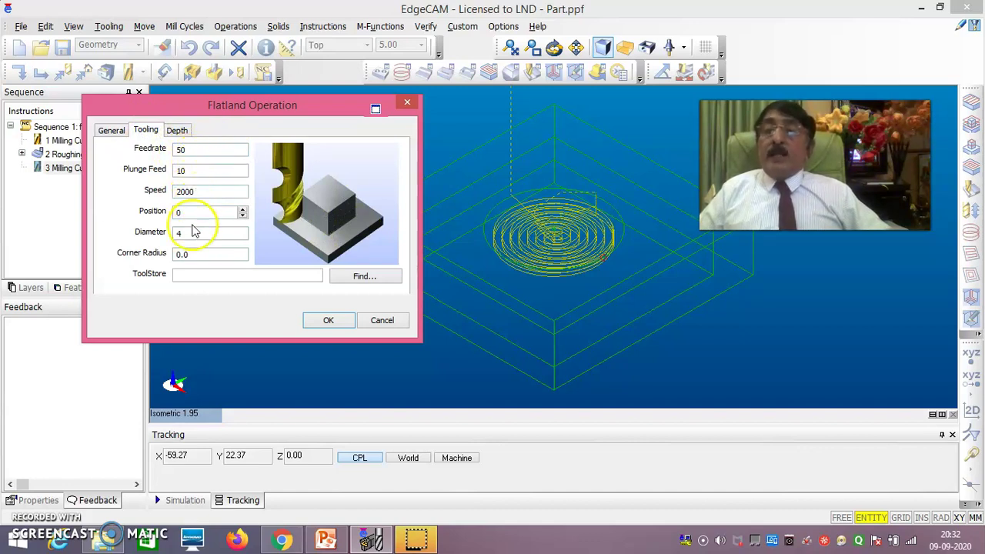
pyautogui.click(178, 131)
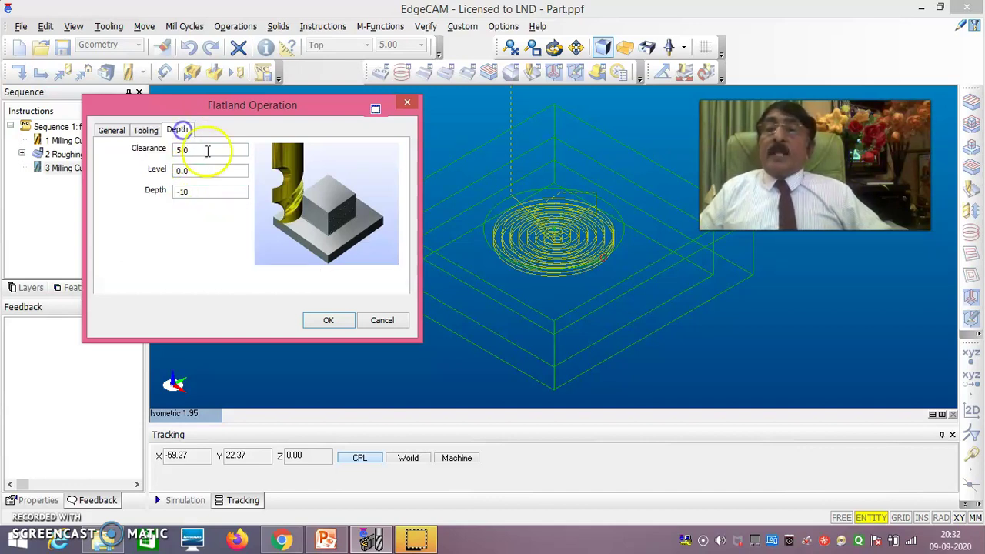
pyautogui.click(186, 193)
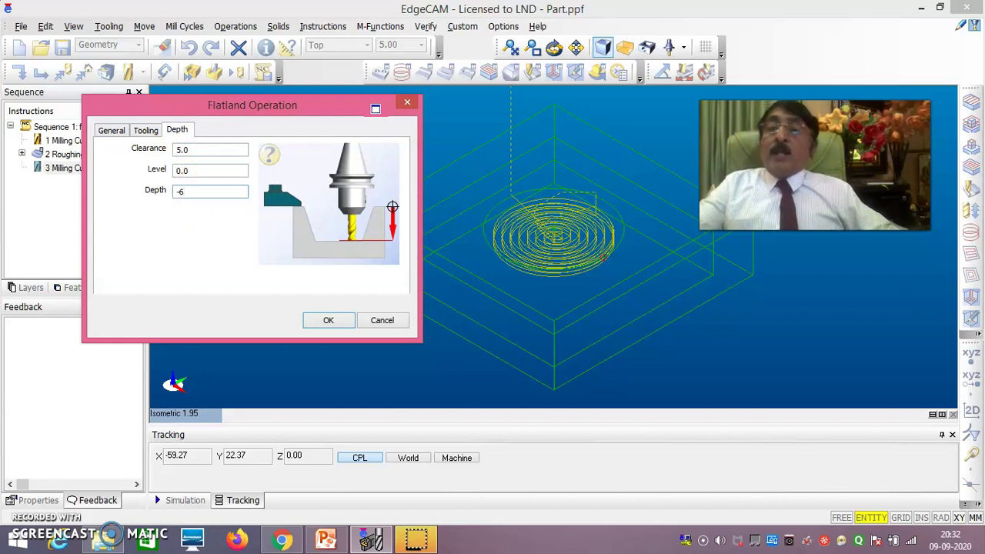
pyautogui.click(199, 149)
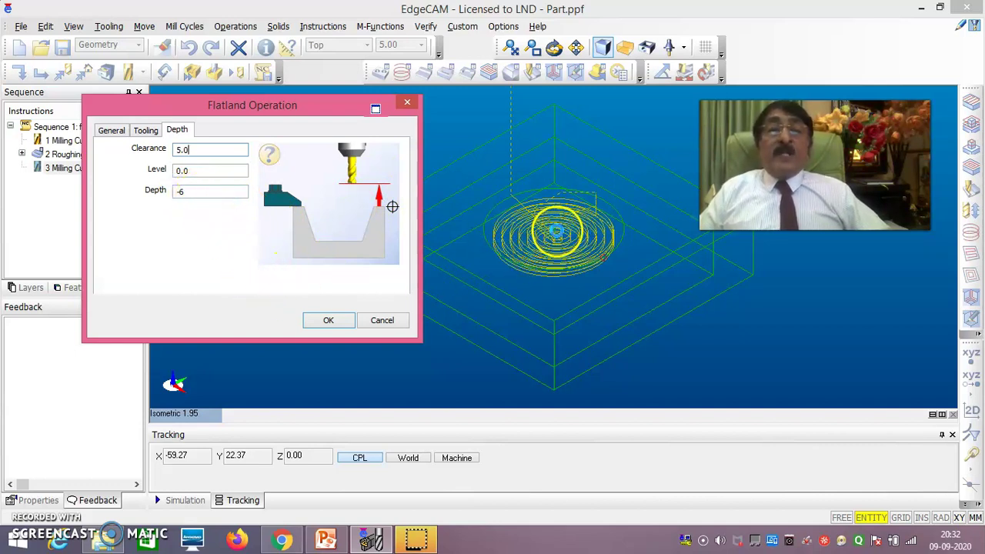
pyautogui.click(331, 321)
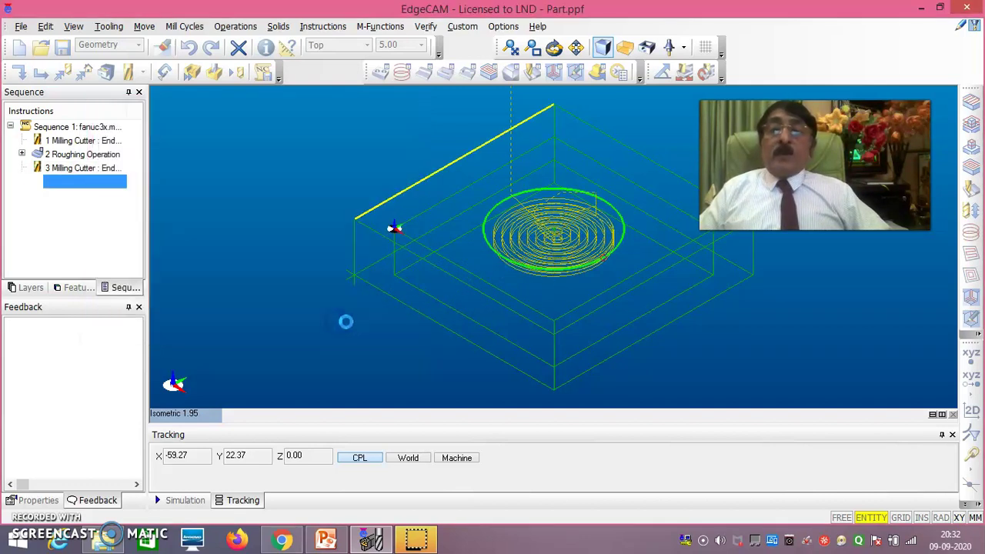
# Examine the finishing toolpath at the circular pocket's floor from the side and in isometric view
pyautogui.moveTo(335, 309); pyautogui.dragTo(401, 235, button='middle')
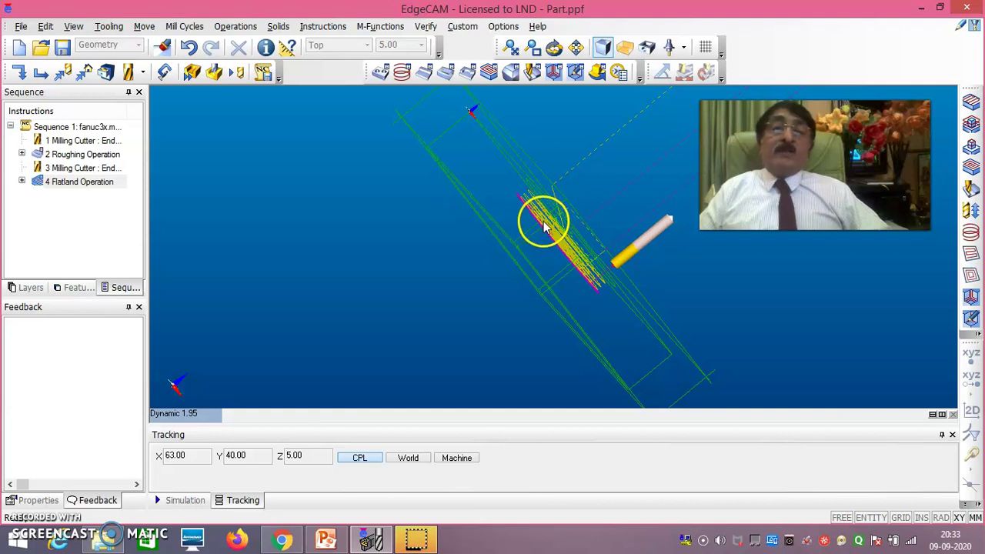
pyautogui.moveTo(466, 239); pyautogui.dragTo(499, 264)
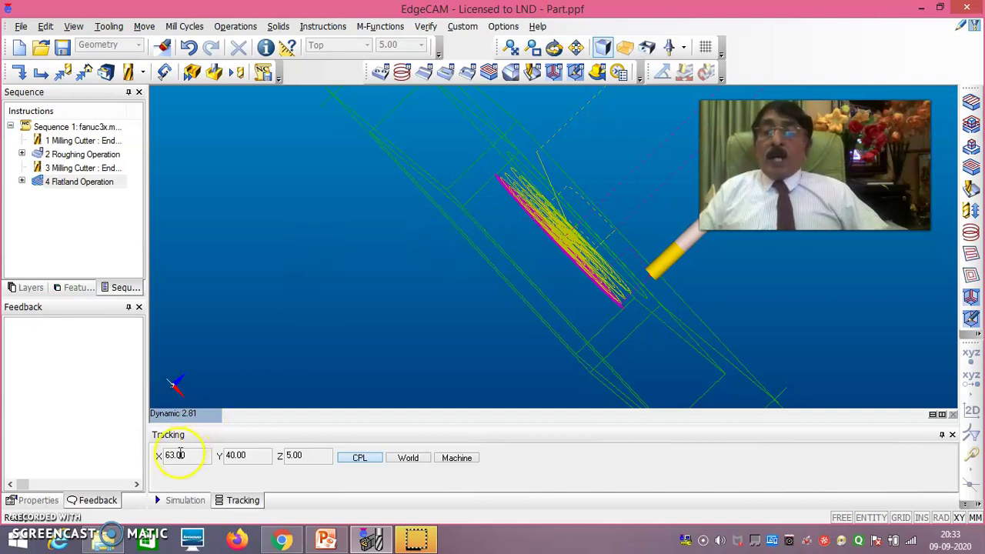
pyautogui.rightClick(206, 416)
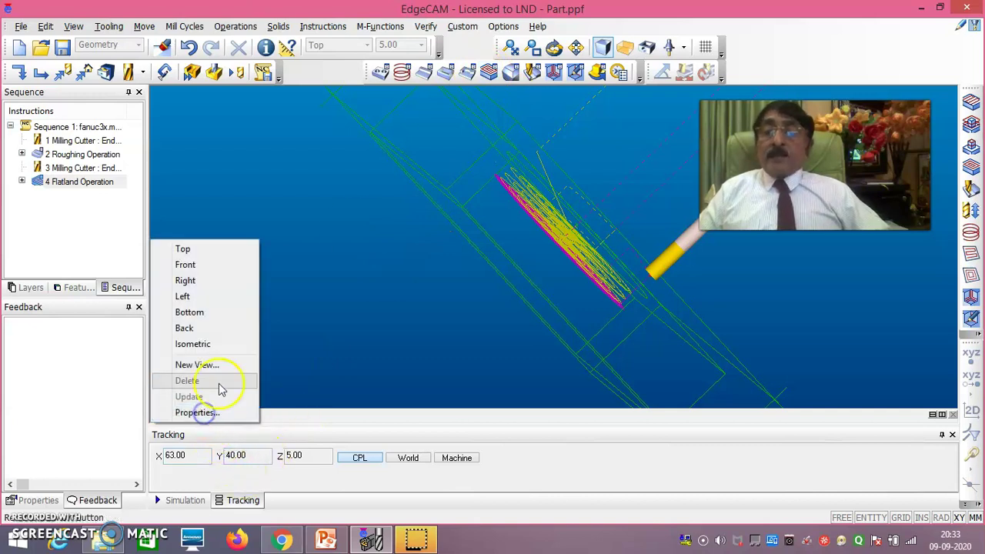
pyautogui.click(202, 345)
pyautogui.scroll(-3, 470, 195)
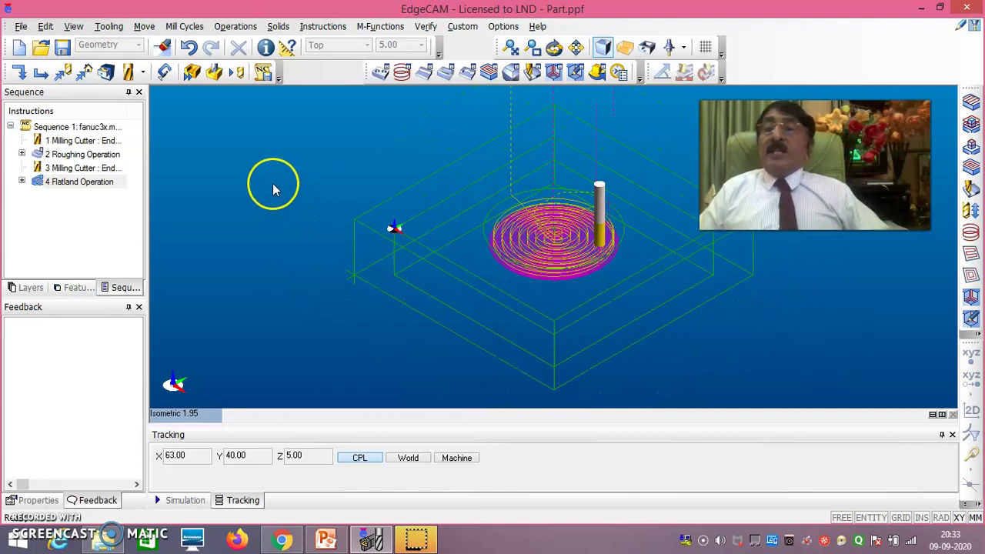
# Open the machining simulator in a maximized window and run the simulation at a slow speed
pyautogui.click(215, 74)
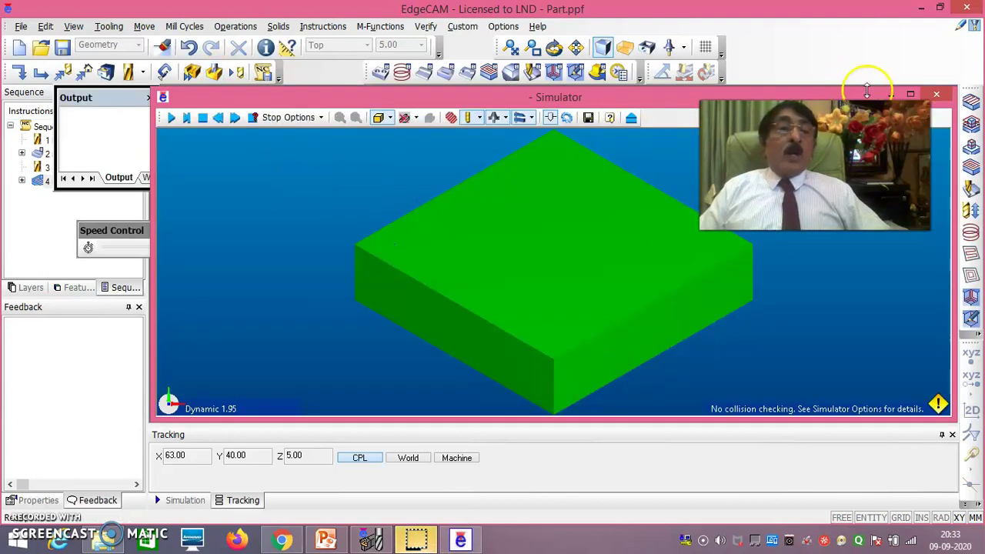
pyautogui.click(911, 94)
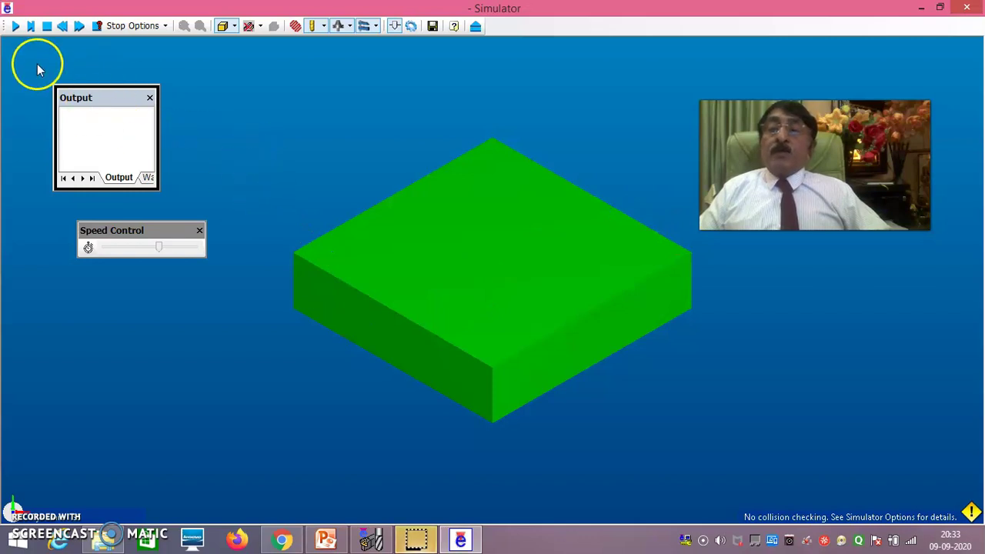
pyautogui.moveTo(164, 252); pyautogui.dragTo(112, 254)
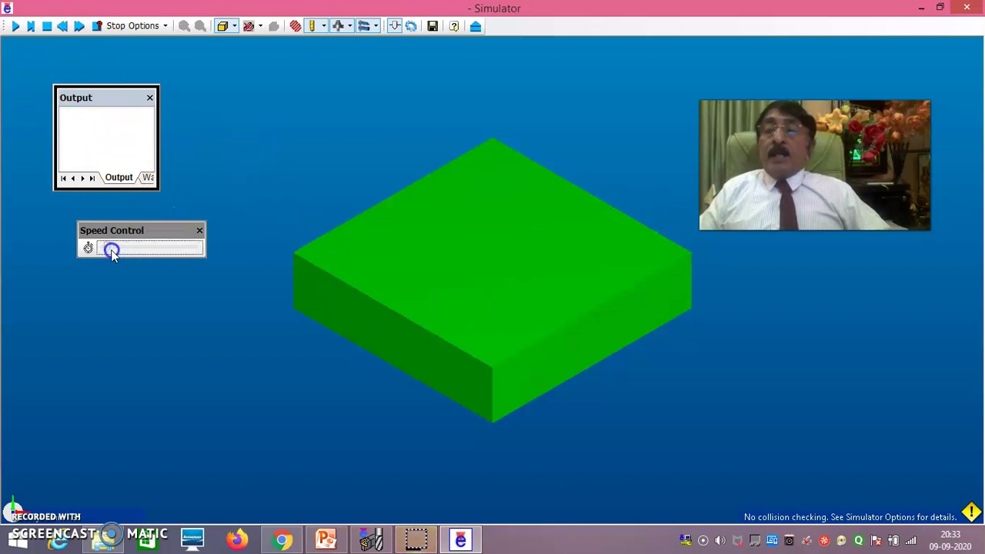
pyautogui.click(16, 27)
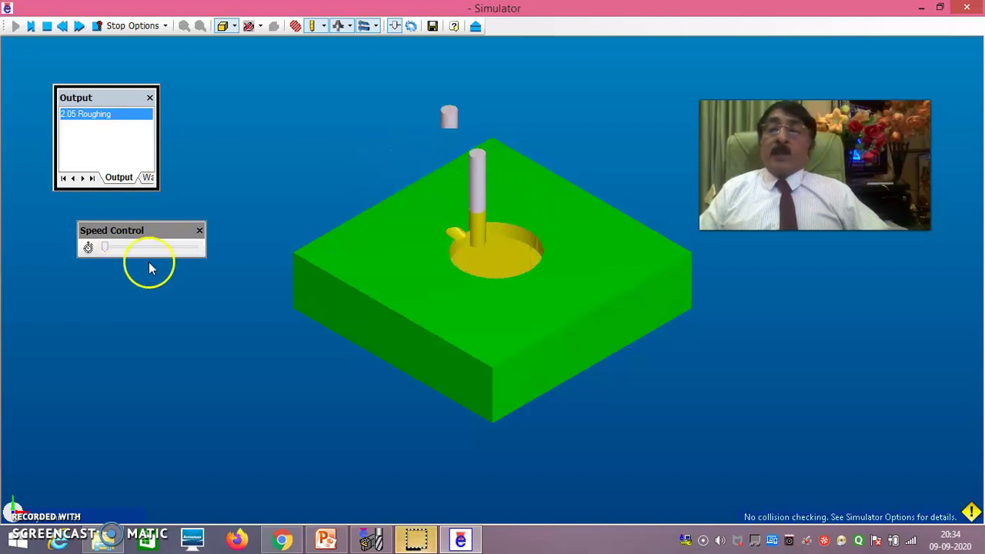
# Speed up the running simulation and inspect the pocket's roughing and flat land finishing from a tilted view
pyautogui.click(115, 249)
pyautogui.click(142, 251)
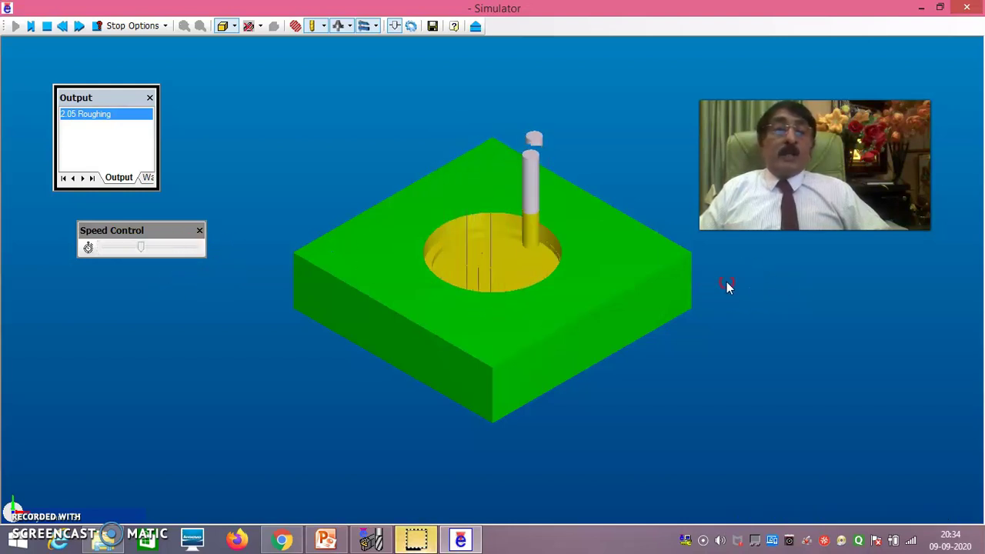
pyautogui.moveTo(728, 285); pyautogui.dragTo(747, 313)
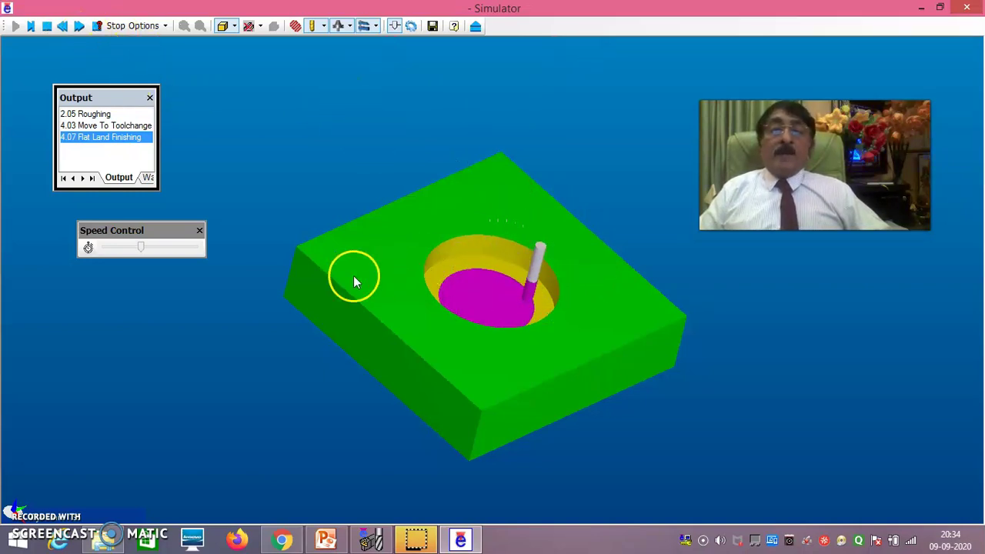
pyautogui.moveTo(146, 254); pyautogui.dragTo(159, 249)
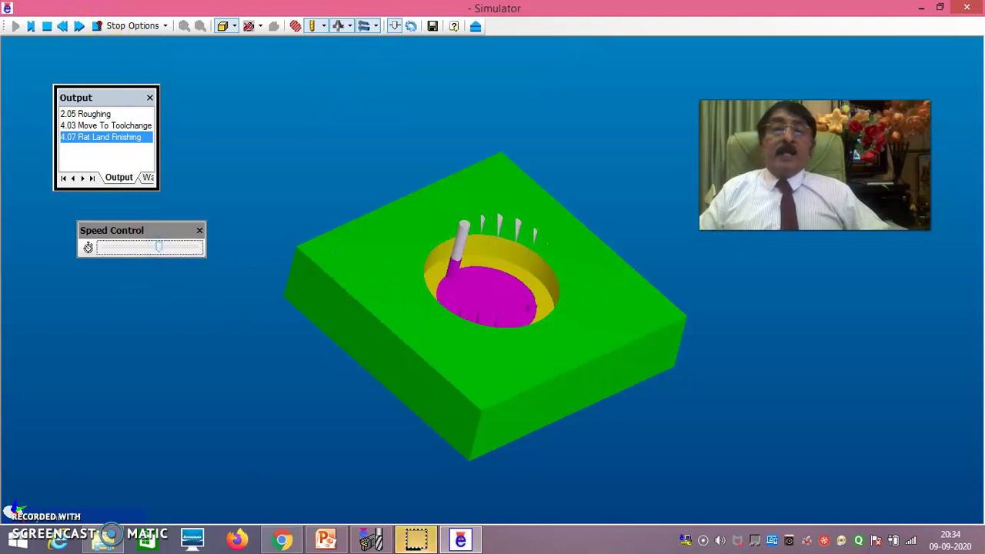
pyautogui.click(663, 216)
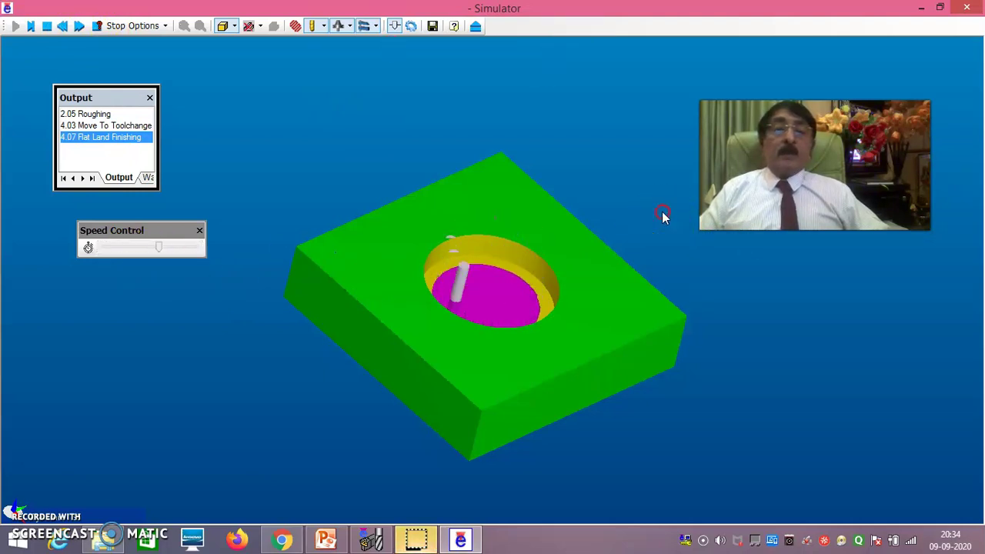
pyautogui.moveTo(723, 285); pyautogui.dragTo(736, 302)
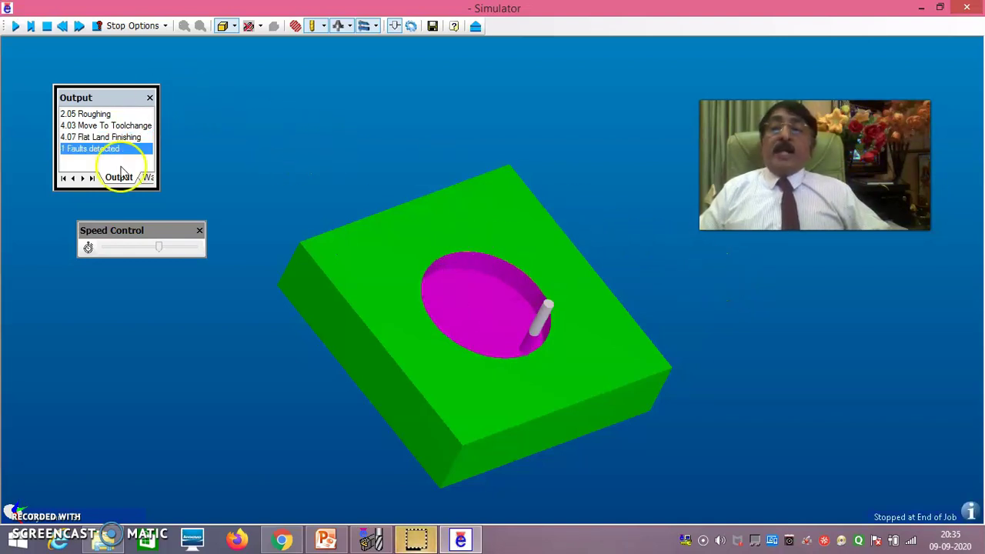
# Rerun the whole machining simulation without speed control, reset it to the uncut block and close the simulator
pyautogui.click(62, 29)
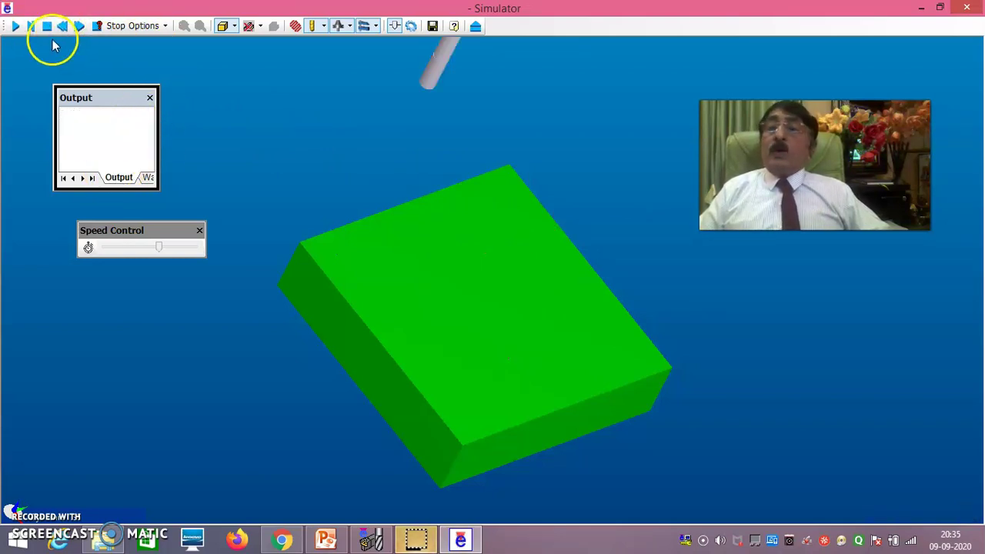
pyautogui.click(79, 28)
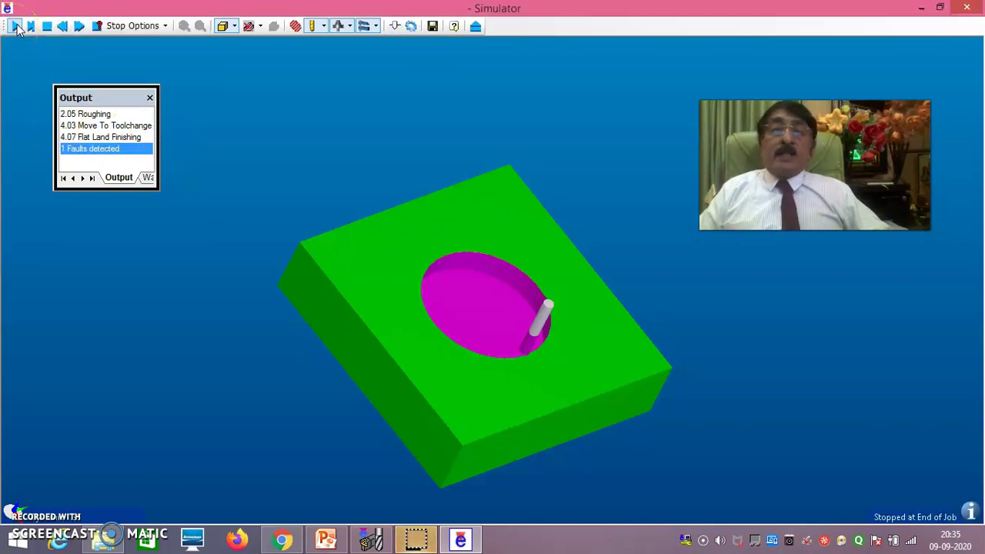
pyautogui.click(61, 32)
pyautogui.click(16, 27)
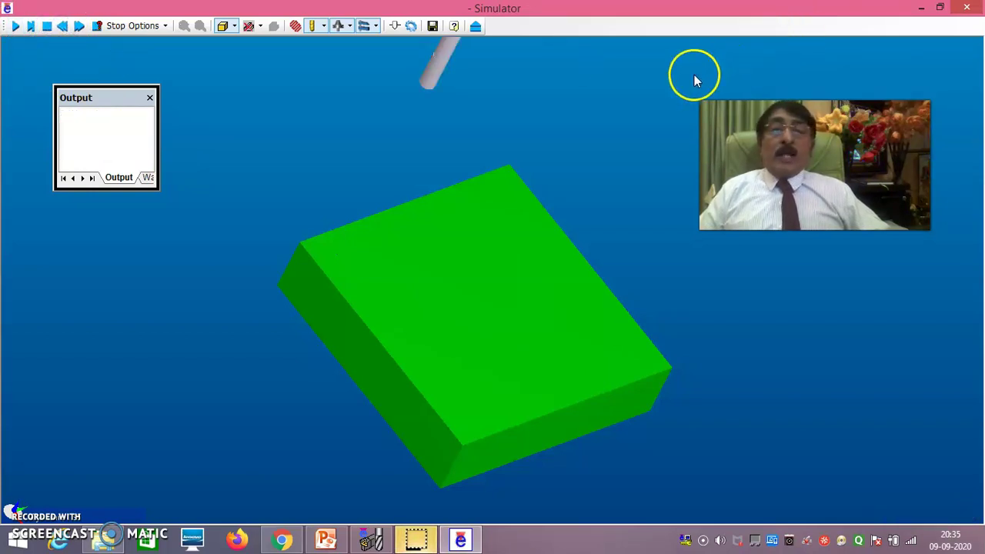
pyautogui.click(968, 9)
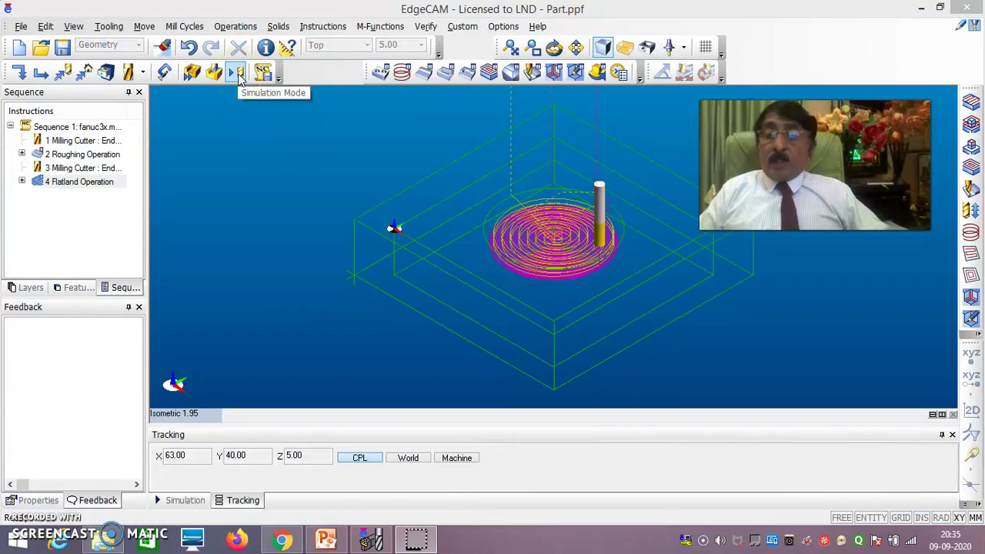
# Play the roughing and finishing toolpaths in the part view with simulation speed 5, and return to coordinate tracking
pyautogui.click(238, 73)
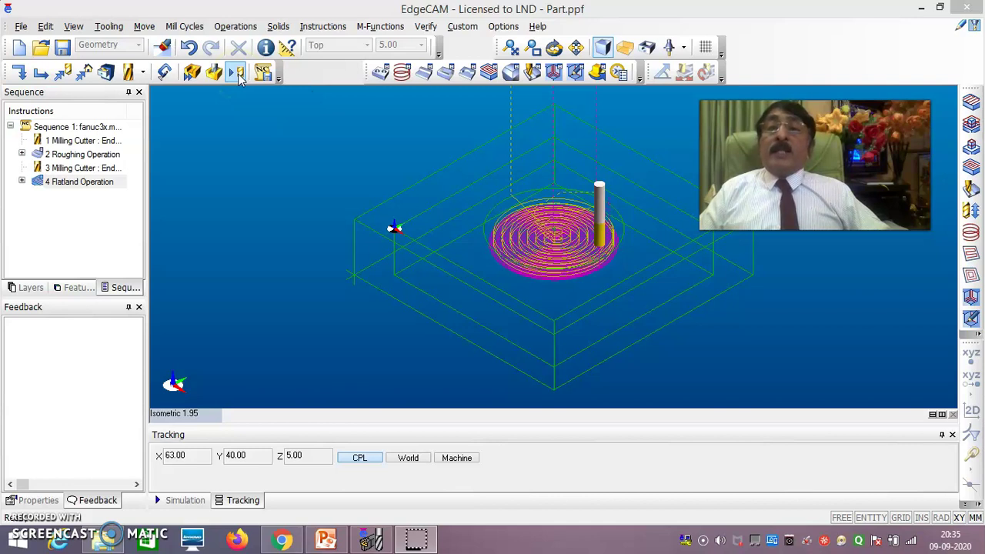
pyautogui.click(241, 102)
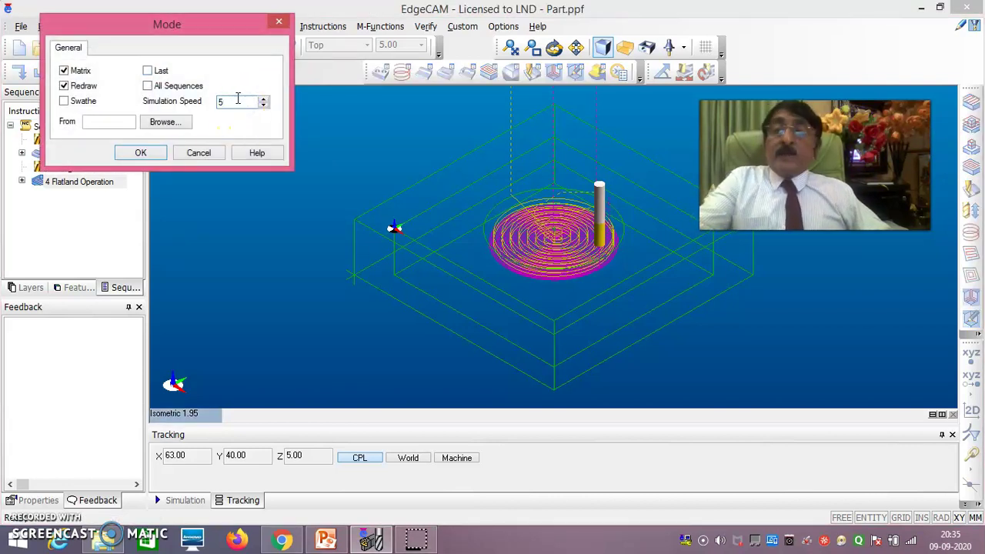
pyautogui.click(140, 152)
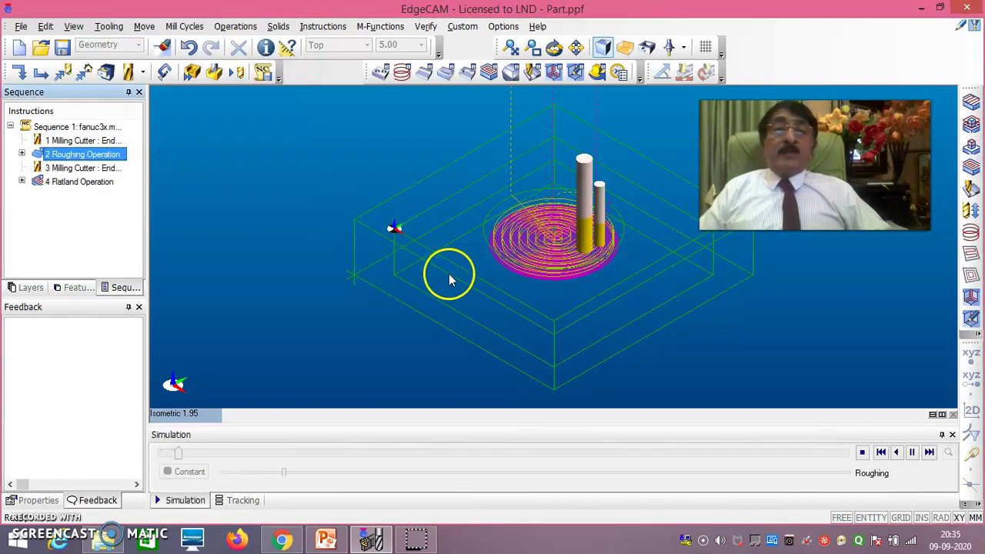
pyautogui.click(249, 506)
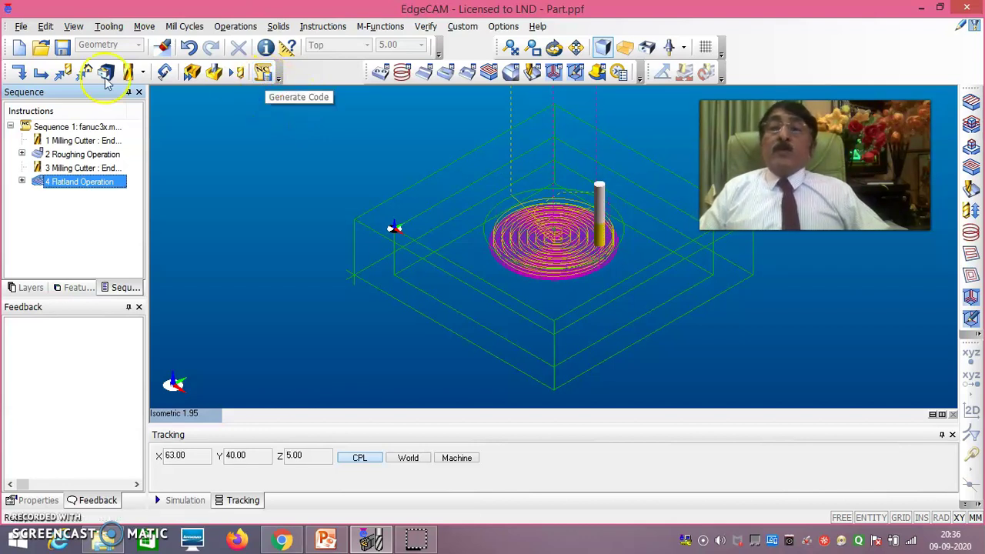
# Save the part to the Desktop as an EdgeCAM part file named Circular Pocket
pyautogui.click(21, 26)
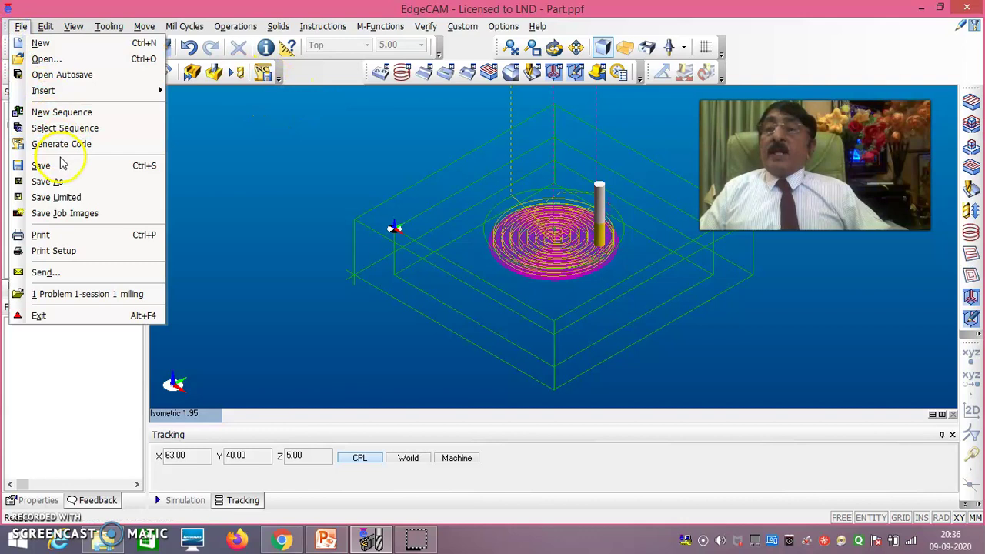
pyautogui.click(67, 182)
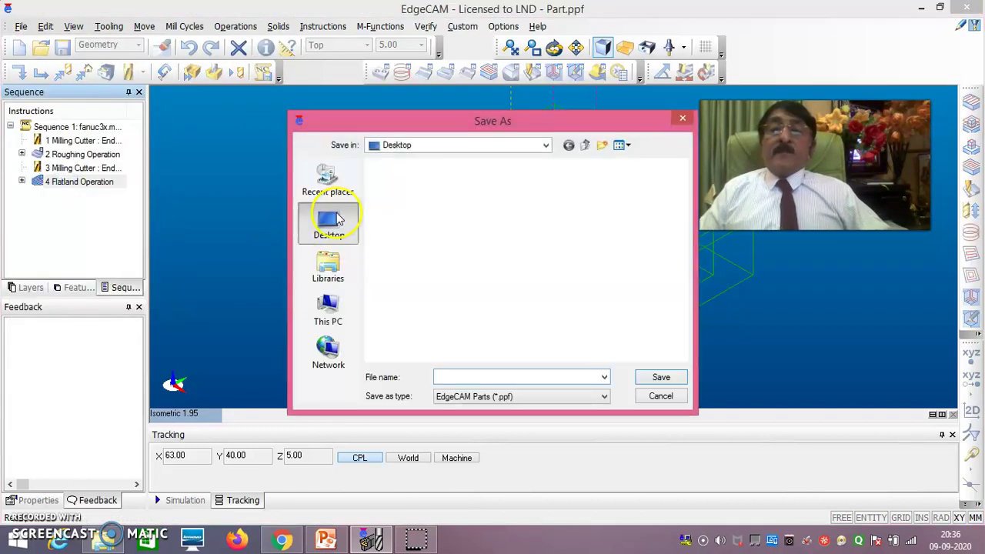
pyautogui.click(329, 222)
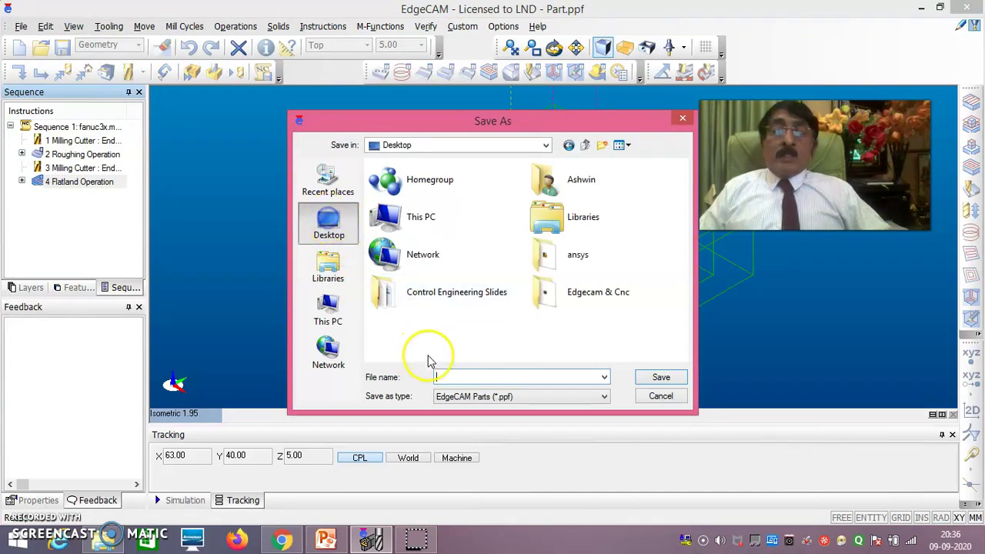
pyautogui.click(439, 378)
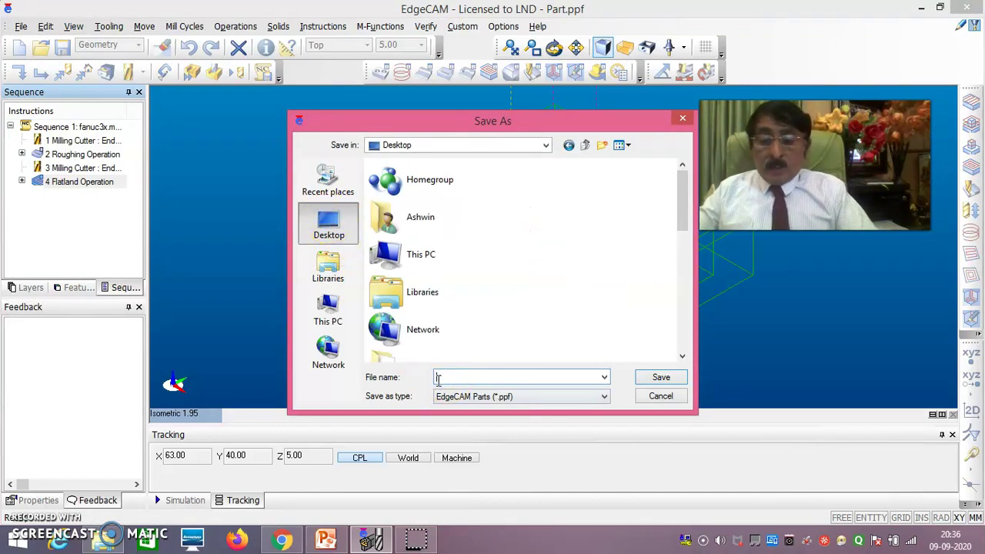
pyautogui.write('Cl')
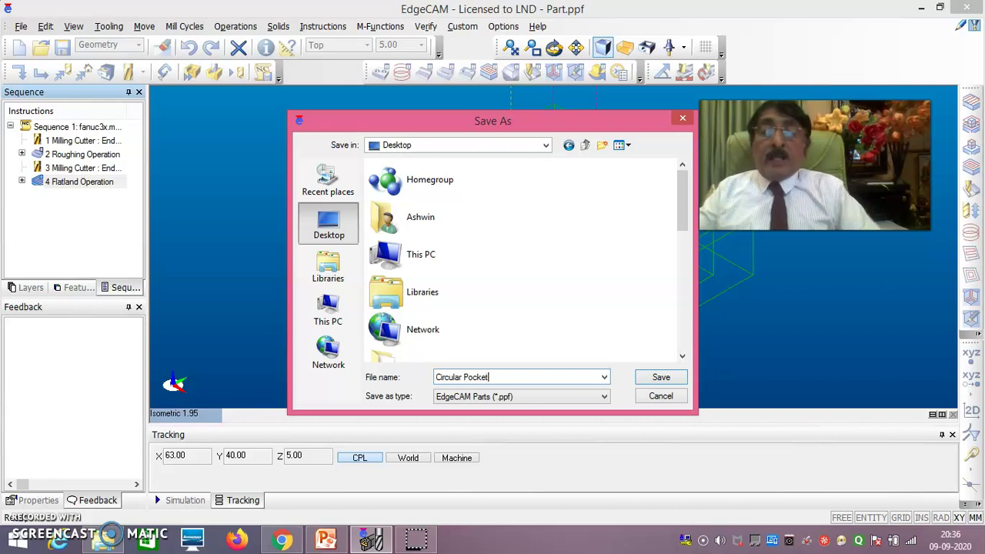
pyautogui.click(668, 377)
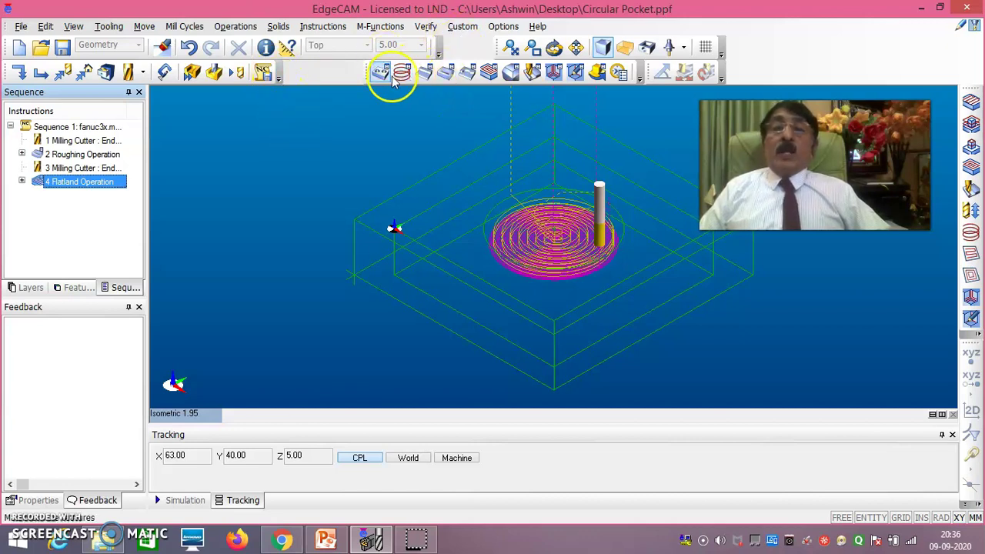
# Generate the CNC code for the machining sequence with operation names and the editor option enabled, leaving the programmer's name blank
pyautogui.click(264, 74)
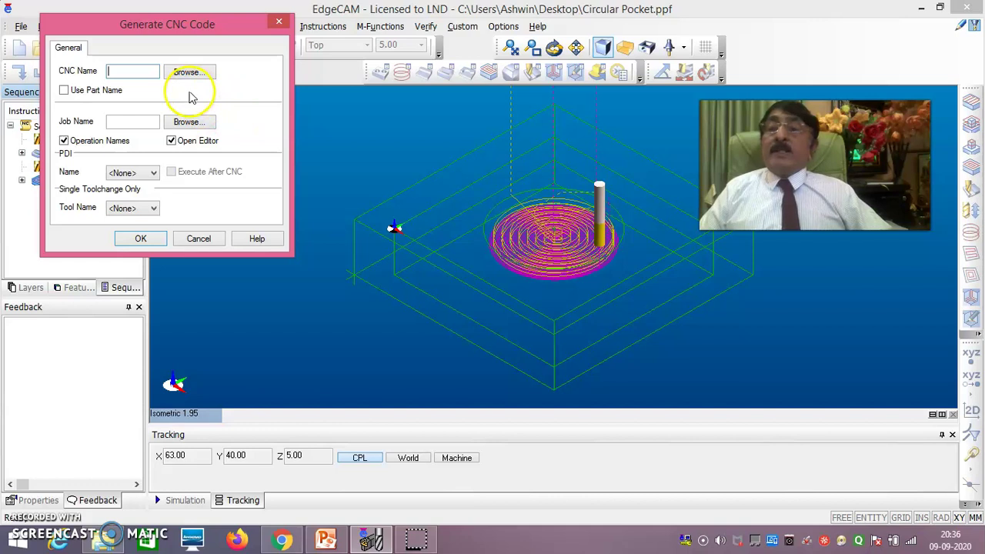
pyautogui.click(146, 240)
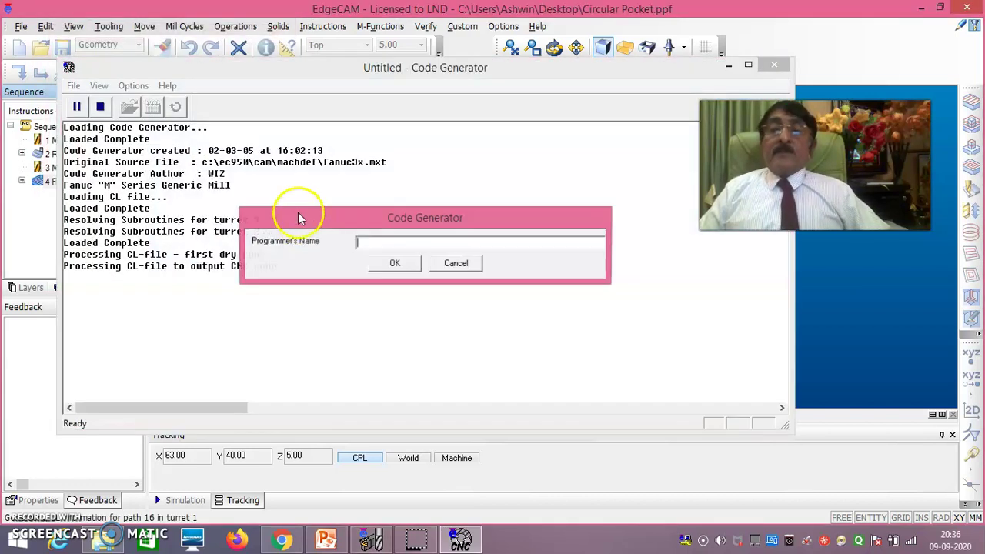
pyautogui.click(393, 264)
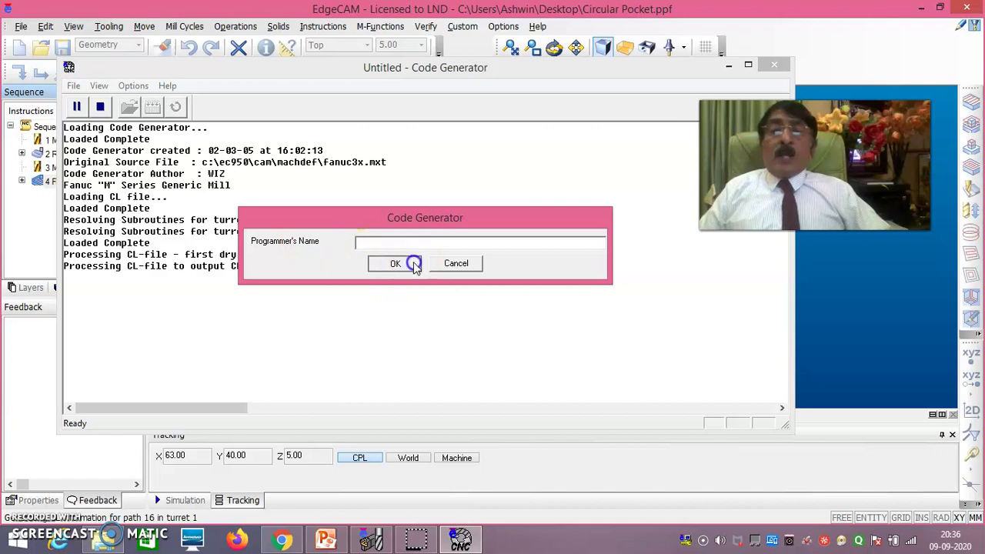
pyautogui.click(408, 263)
pyautogui.click(394, 263)
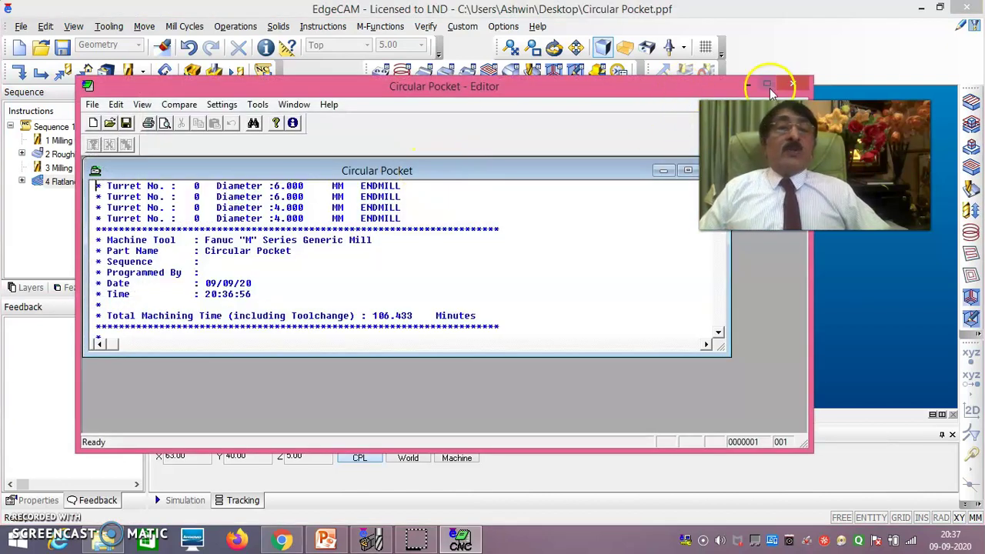
# Maximize the code editor and the Circular Pocket program inside it, and read through the G and M codes to the last block
pyautogui.click(769, 85)
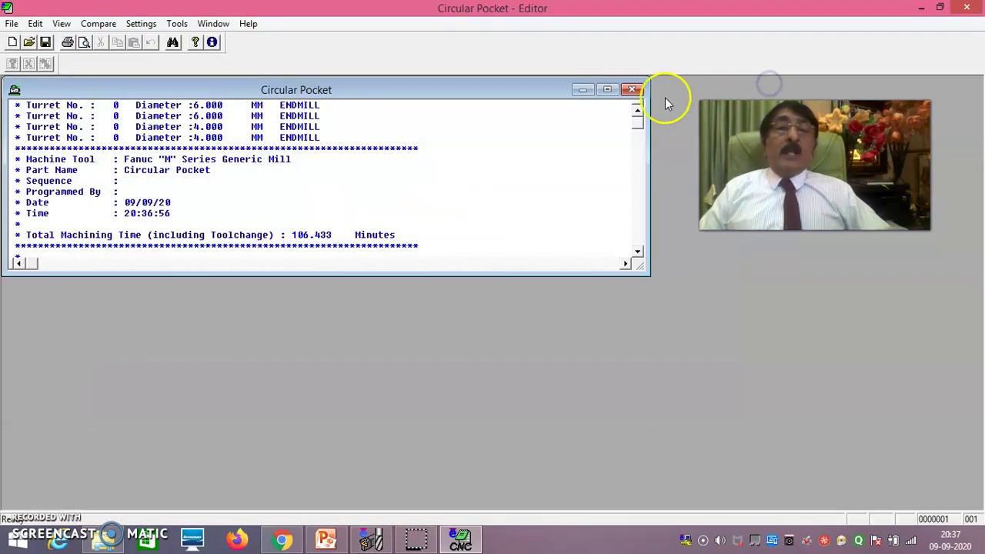
pyautogui.click(608, 90)
pyautogui.scroll(-5, 121, 308)
pyautogui.scroll(-9, 121, 308)
pyautogui.moveTo(980, 137); pyautogui.dragTo(979, 490)
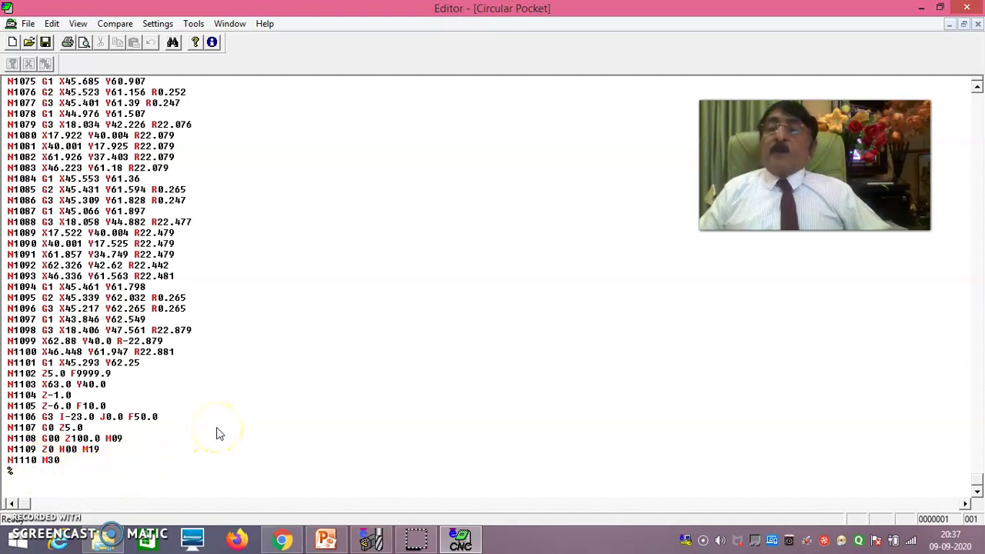
# Review the closing G and M code blocks backwards, and return to the program's start to examine the header and first roughing blocks
pyautogui.scroll(5, 194, 428)
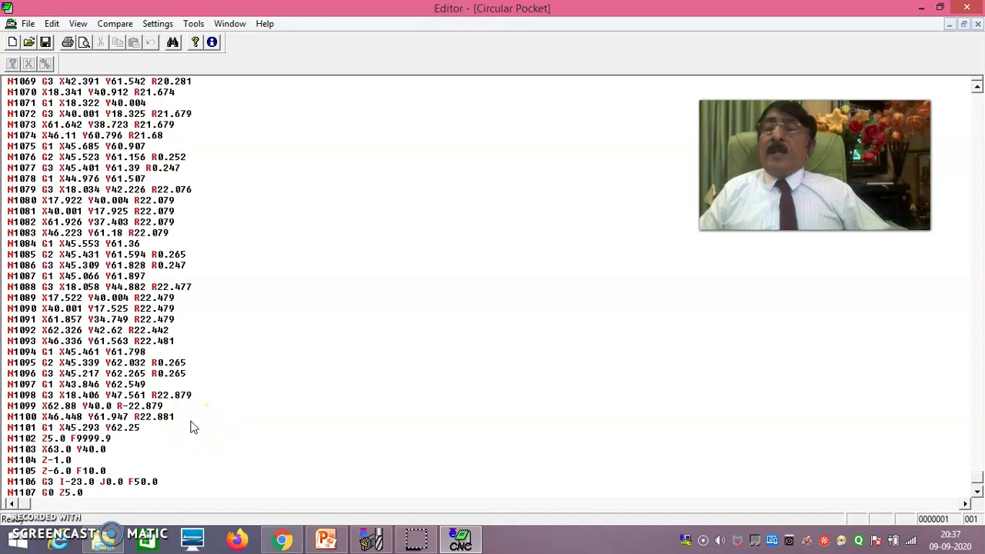
pyautogui.scroll(5, 193, 417)
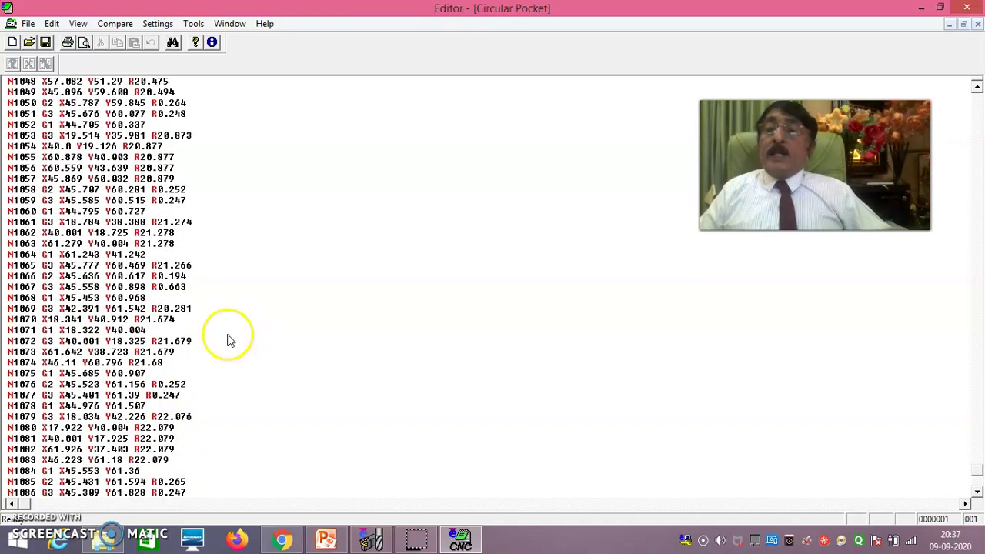
pyautogui.scroll(1, 235, 336)
pyautogui.scroll(7, 231, 331)
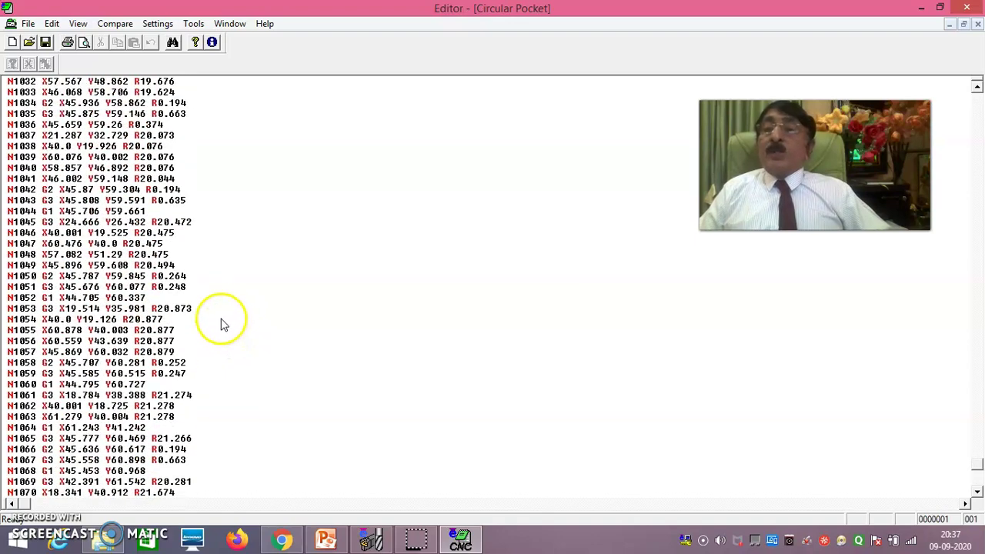
pyautogui.moveTo(979, 459); pyautogui.dragTo(979, 88)
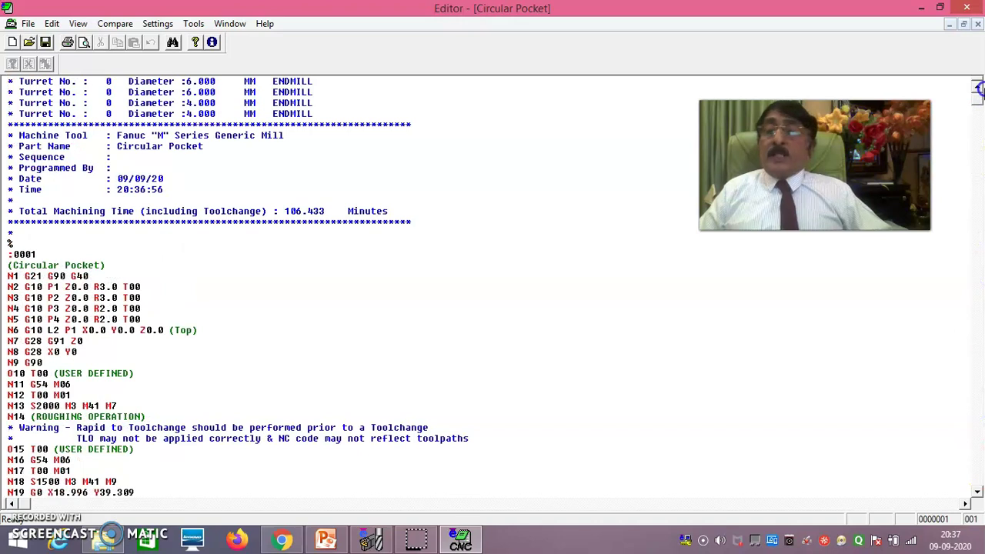
pyautogui.scroll(-2, 397, 281)
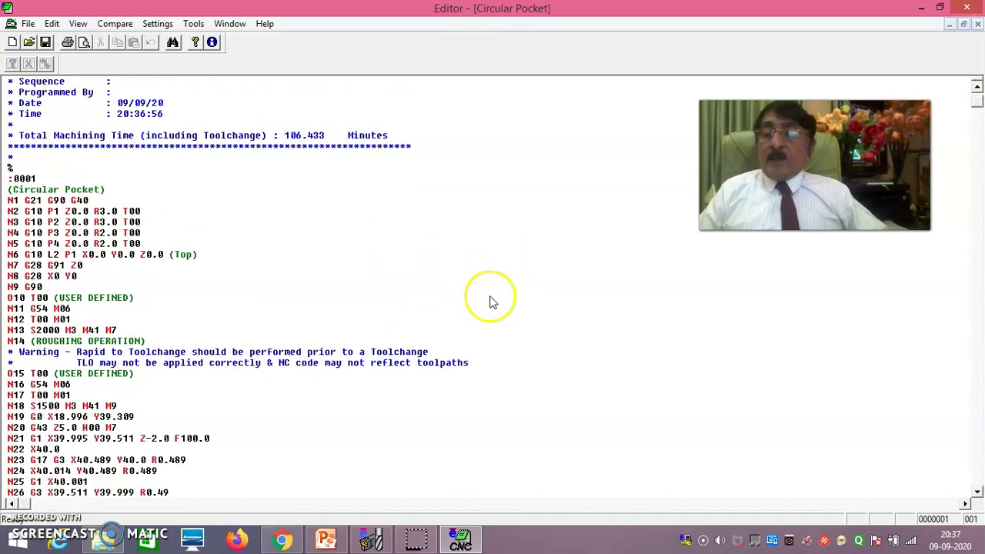
pyautogui.scroll(-2, 481, 295)
pyautogui.scroll(-1, 477, 301)
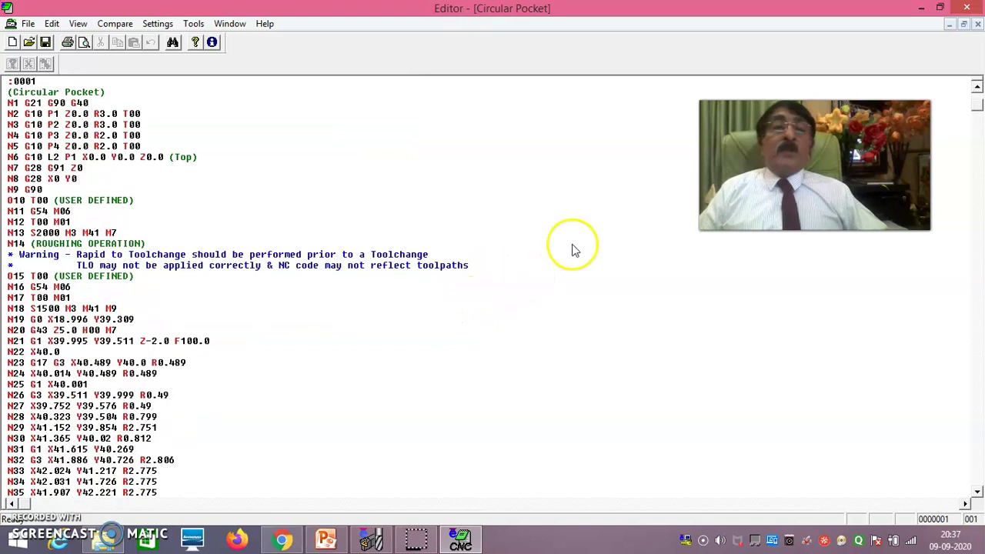